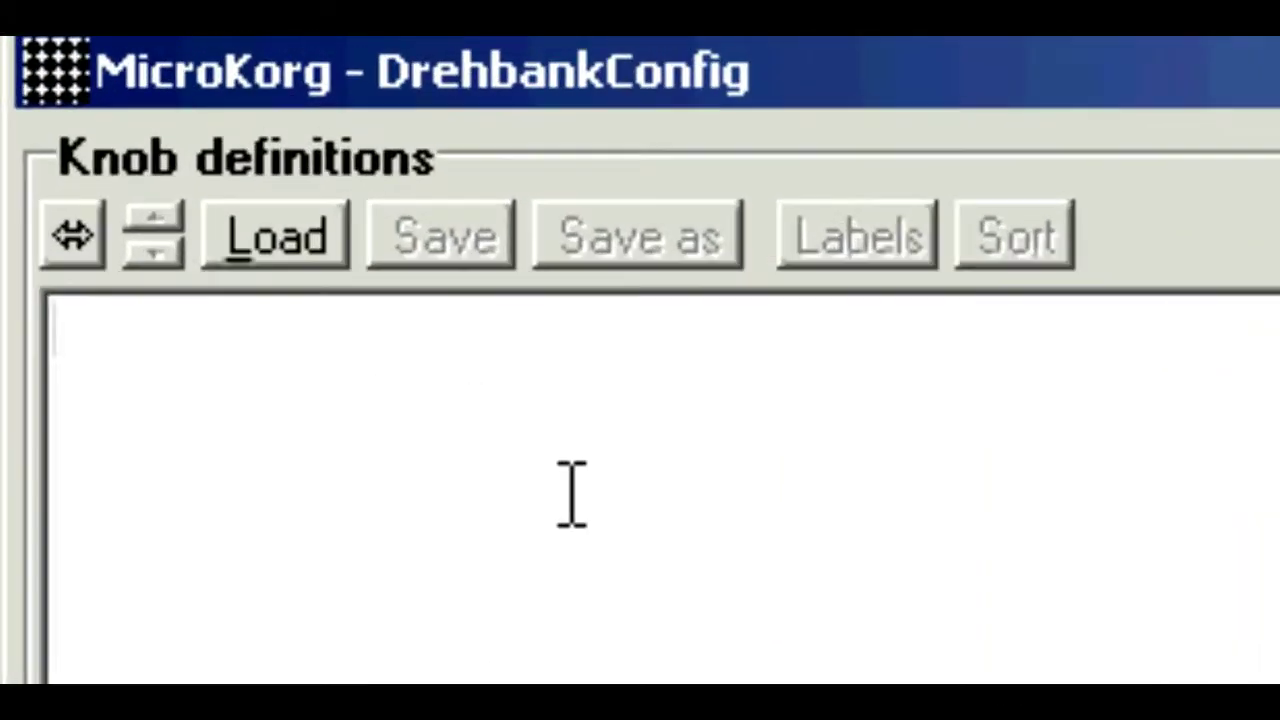
Enter placeholder text 'sdfgdfsg', then bring up the saved knob definition files to load.
text(sdfgdfsg)
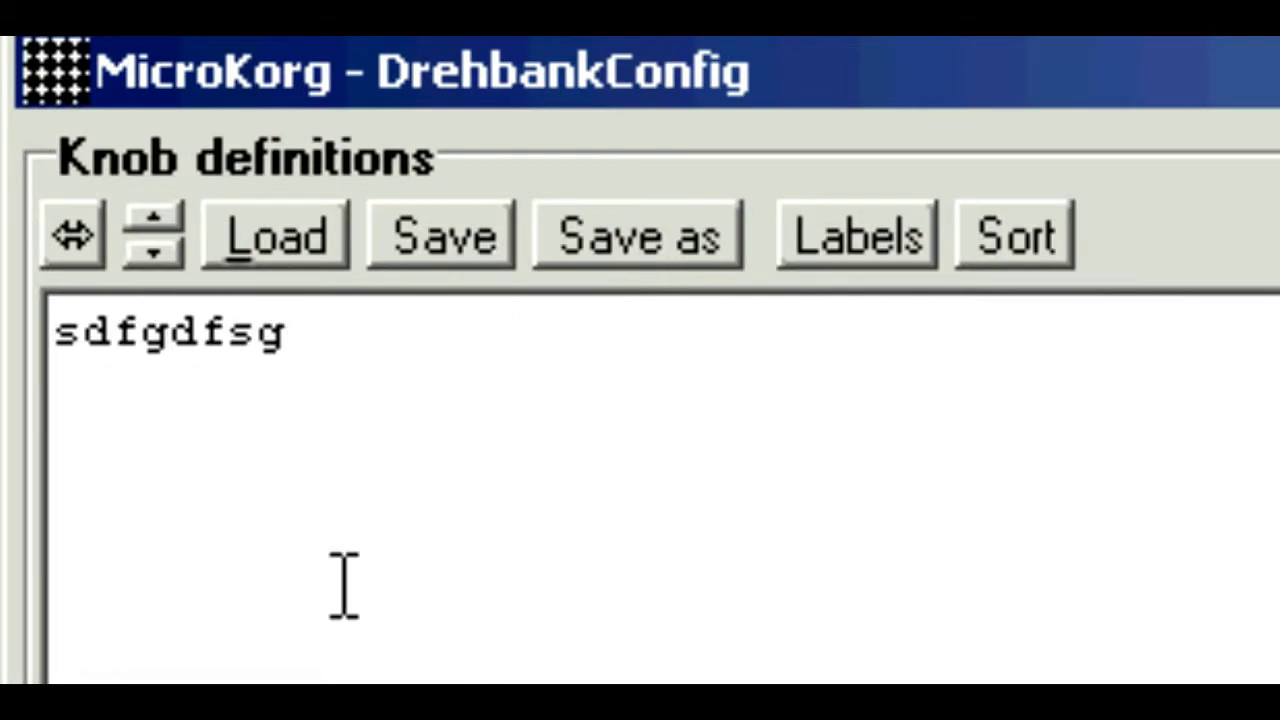
click(285, 245)
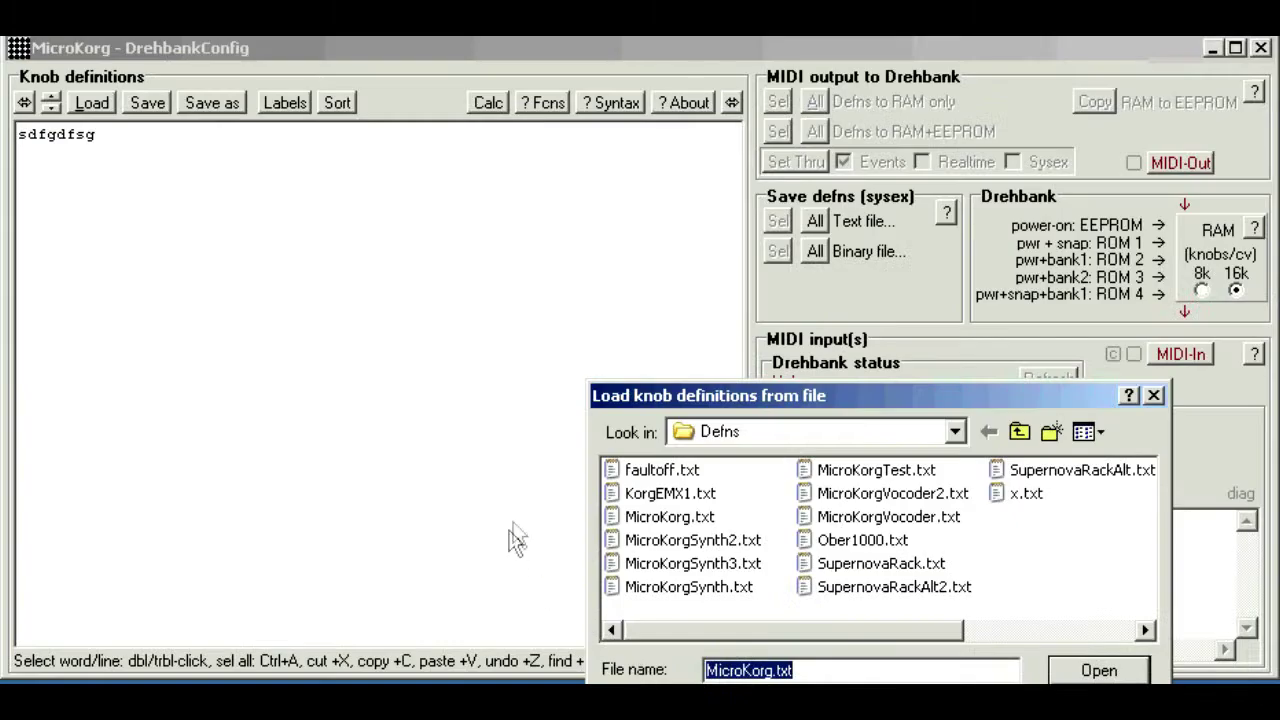
Load MicroKorg.txt into the editor, then start a Save as and cancel it.
click(669, 517)
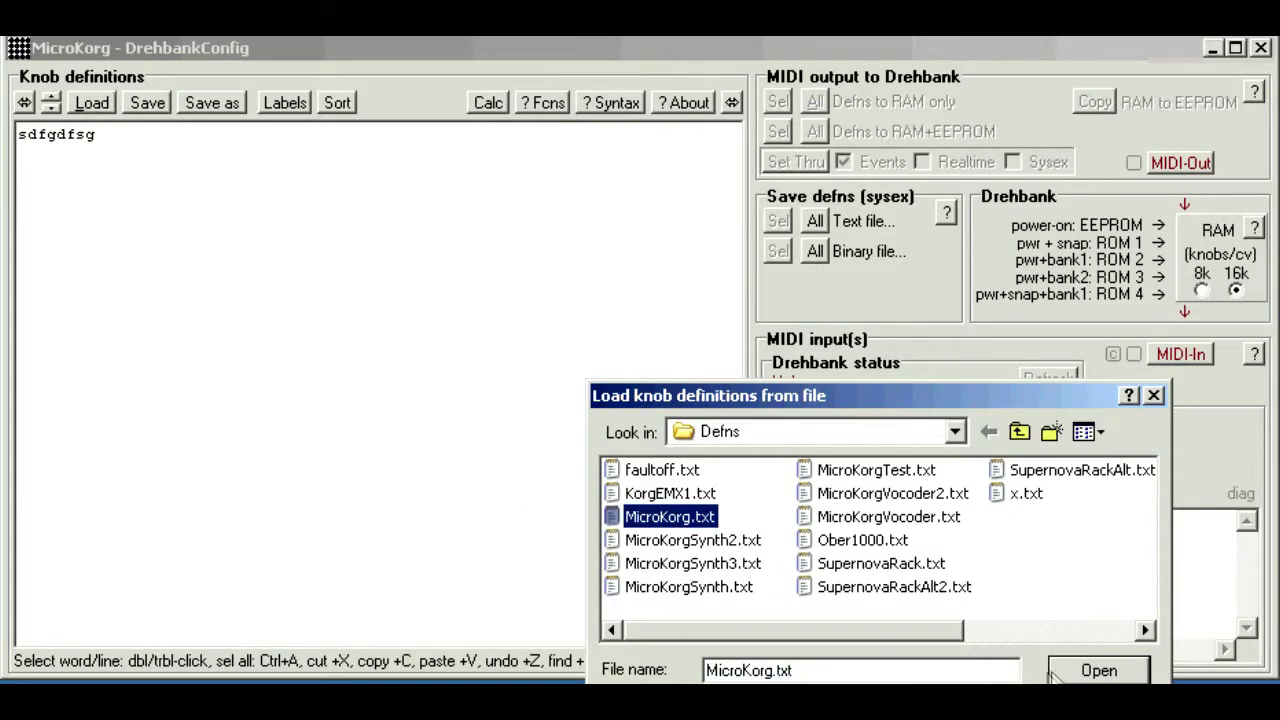
click(1065, 672)
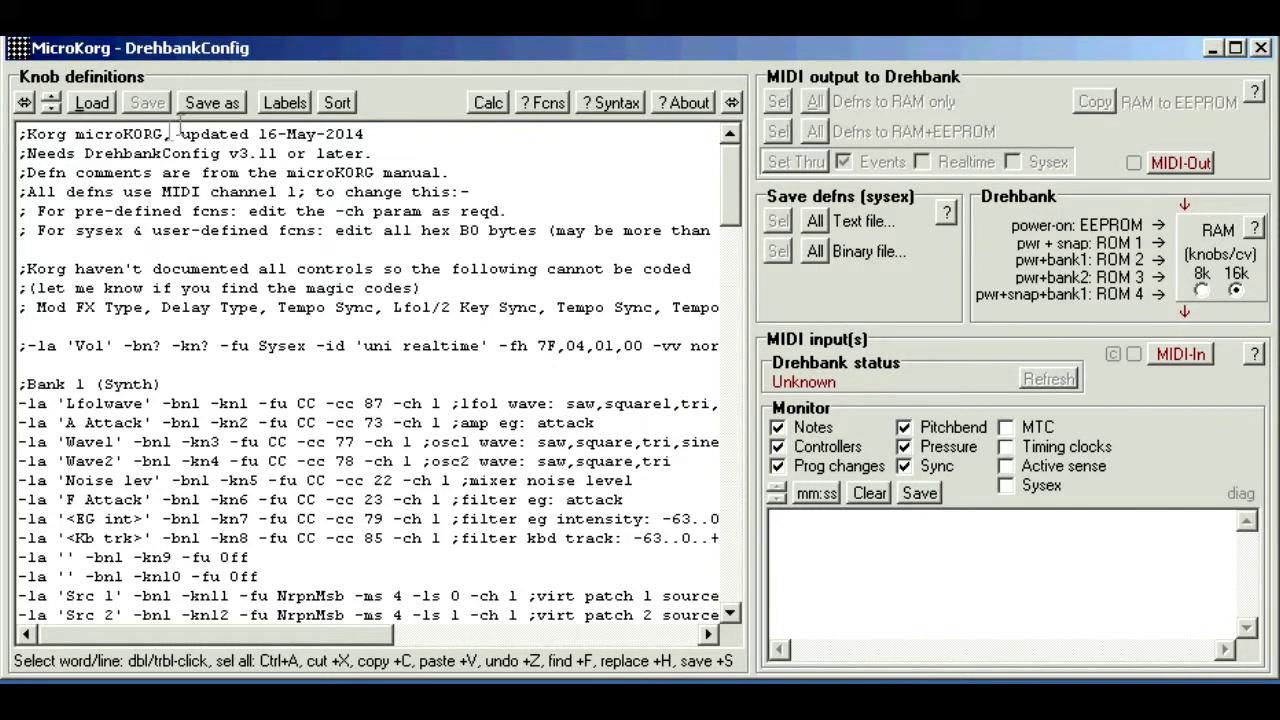
click(215, 104)
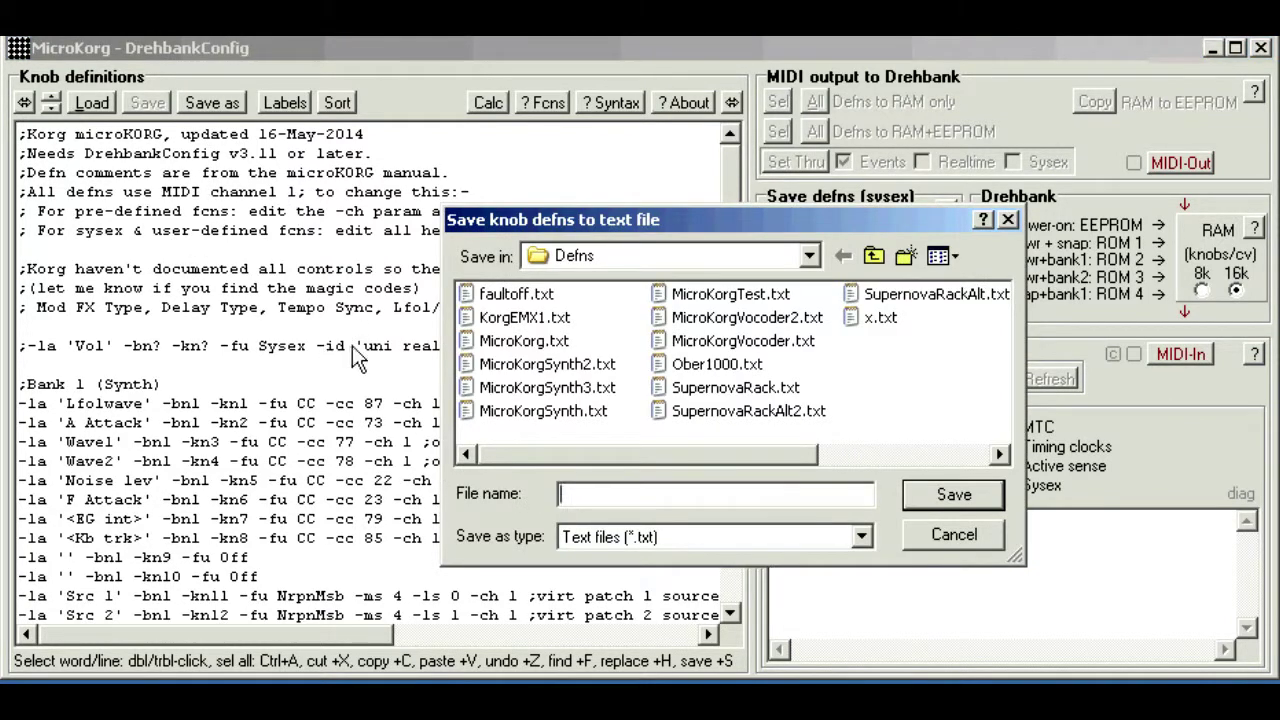
click(921, 542)
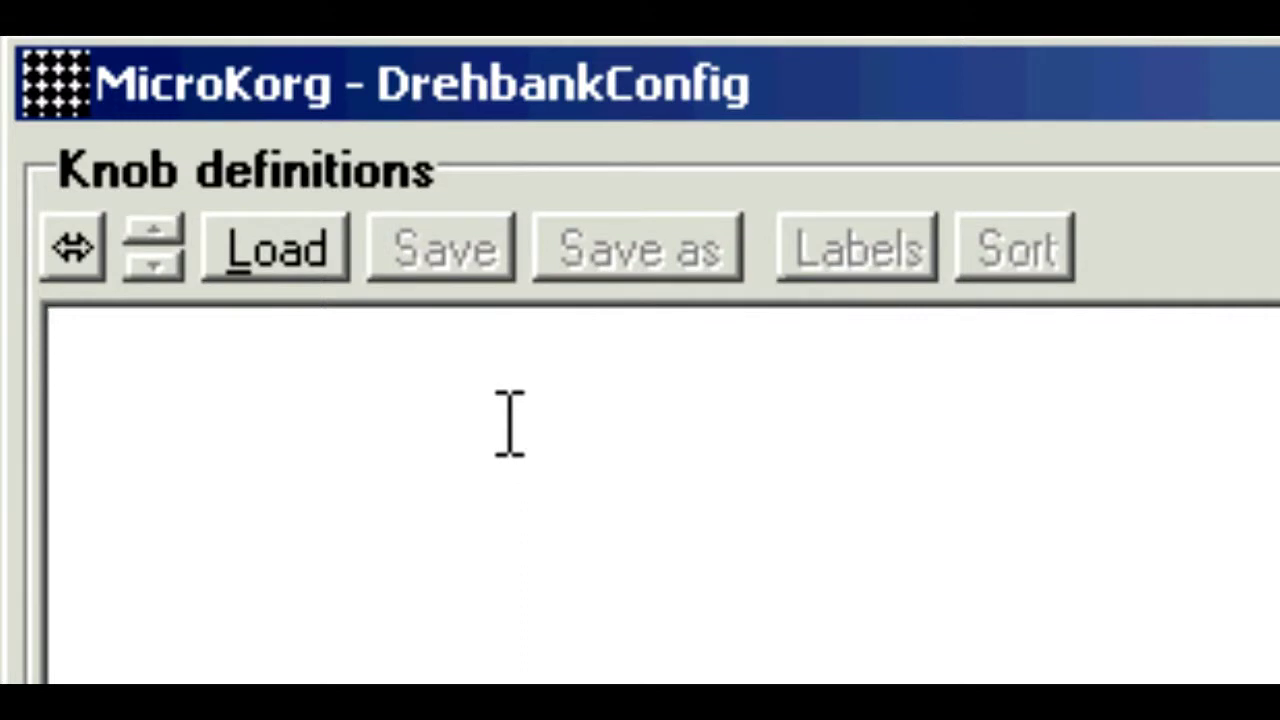
Type '-bn 1 -kn 1 -fu' to begin the bank 1, knob 1 definition.
text(-bn)
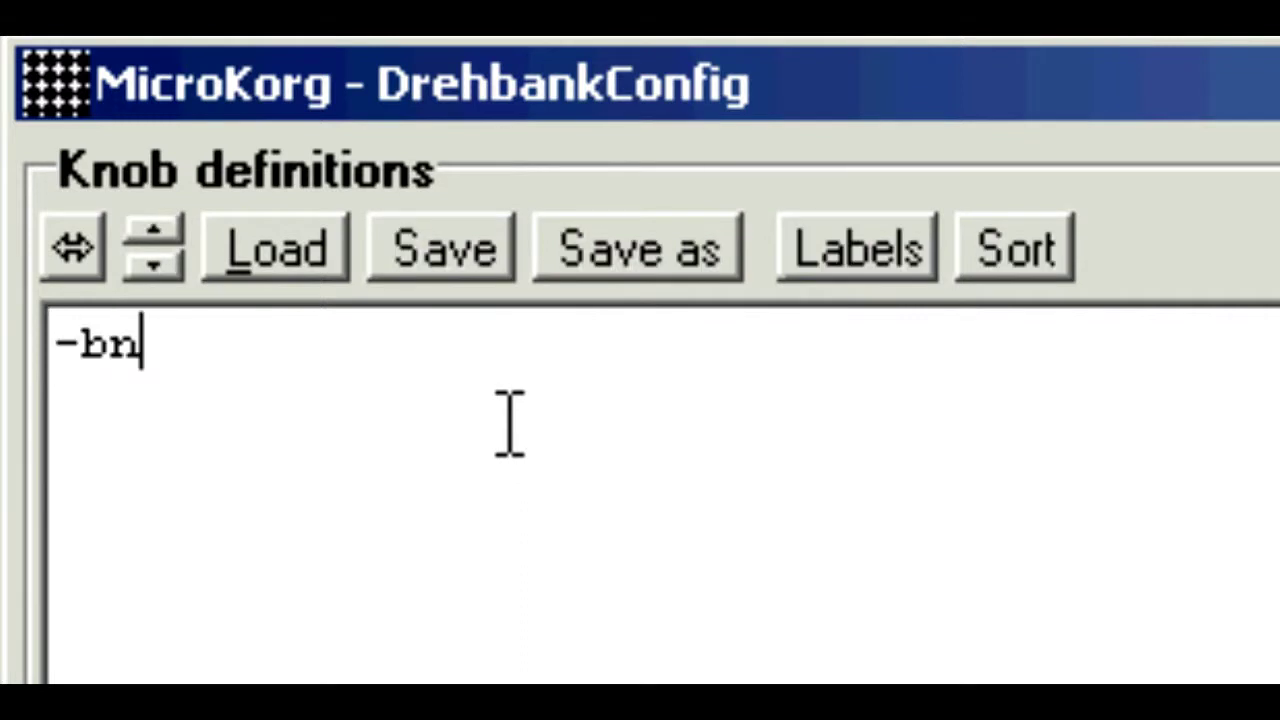
text( l -k)
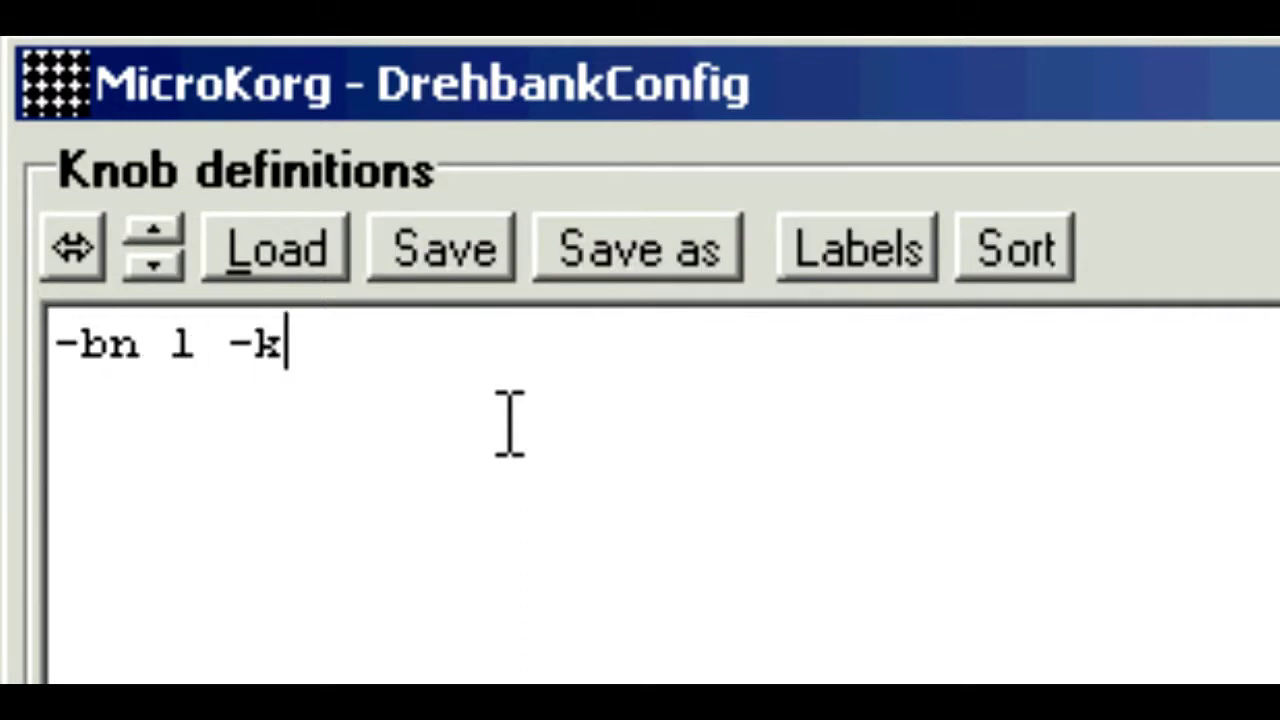
text(n l)
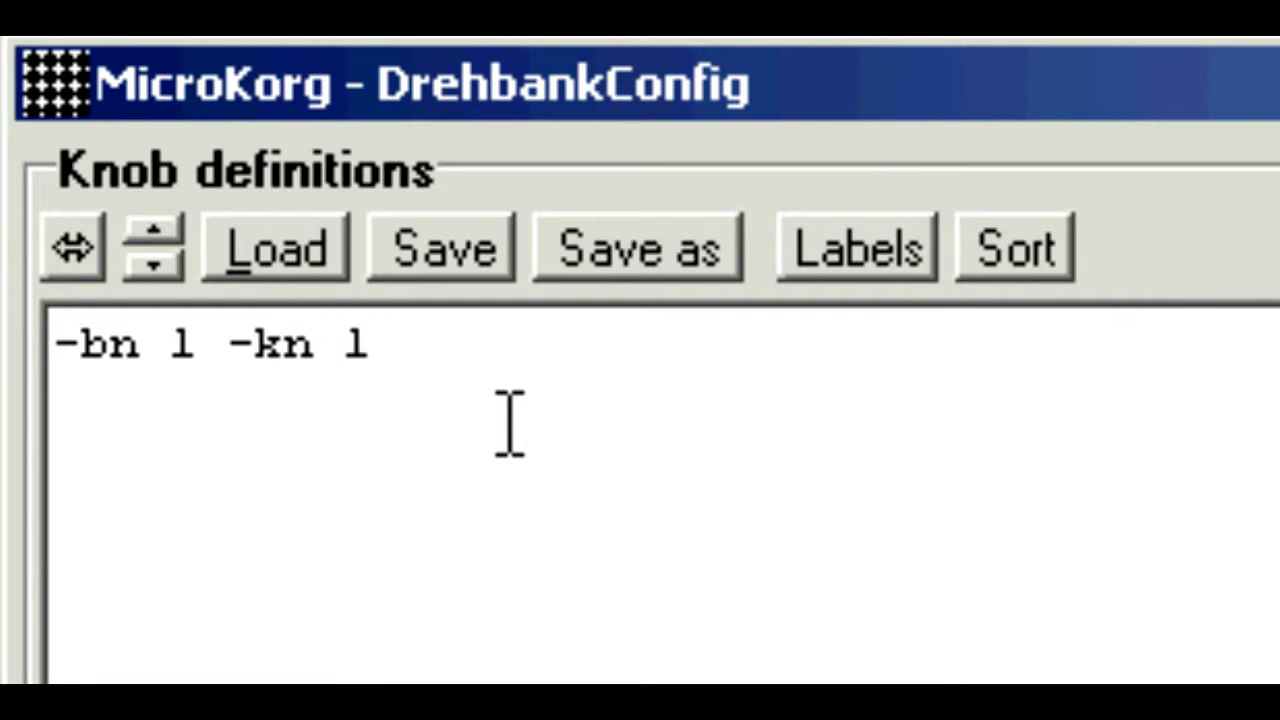
text( -fu)
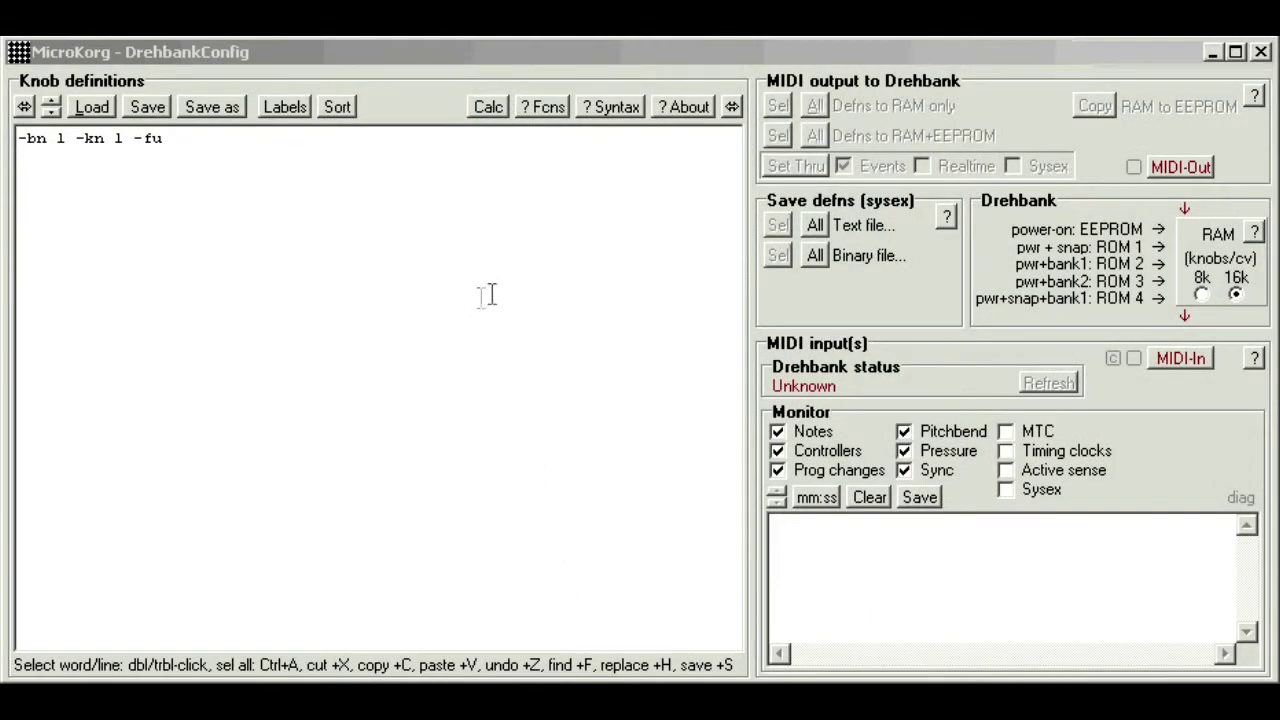
Show the Controller function's CC syntax help from the function reference, then return to the definition line.
click(548, 110)
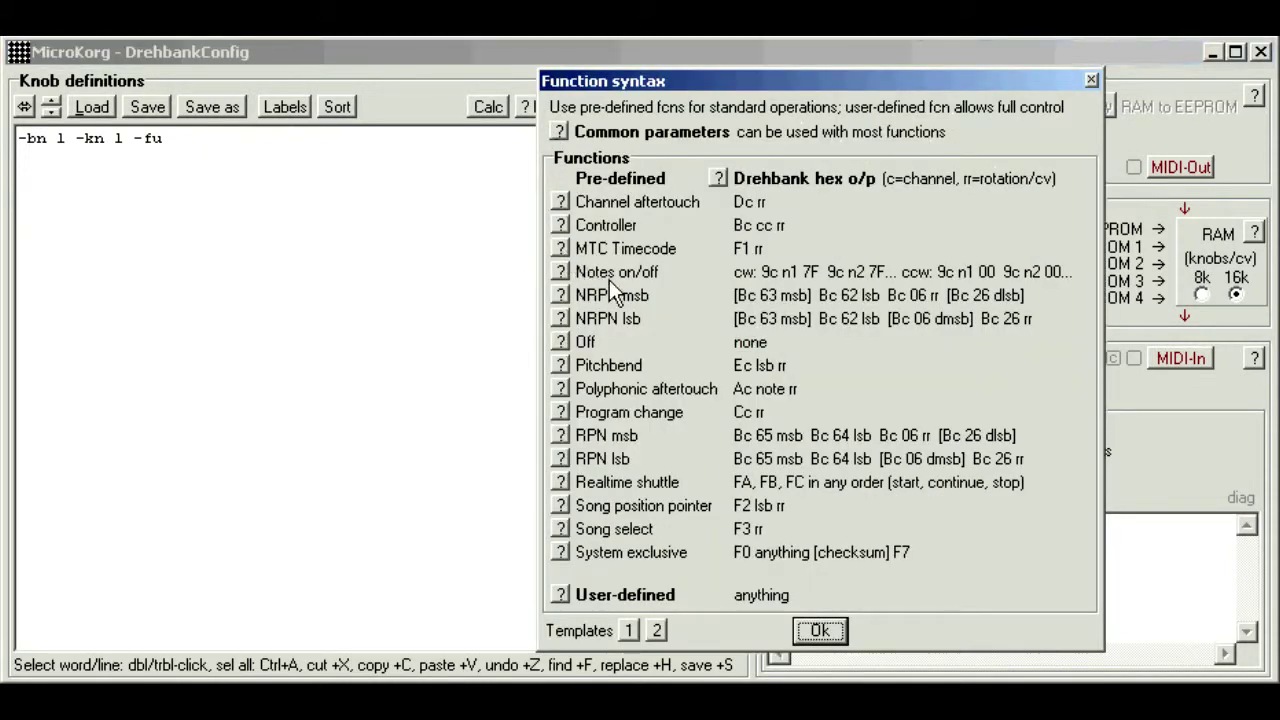
click(561, 226)
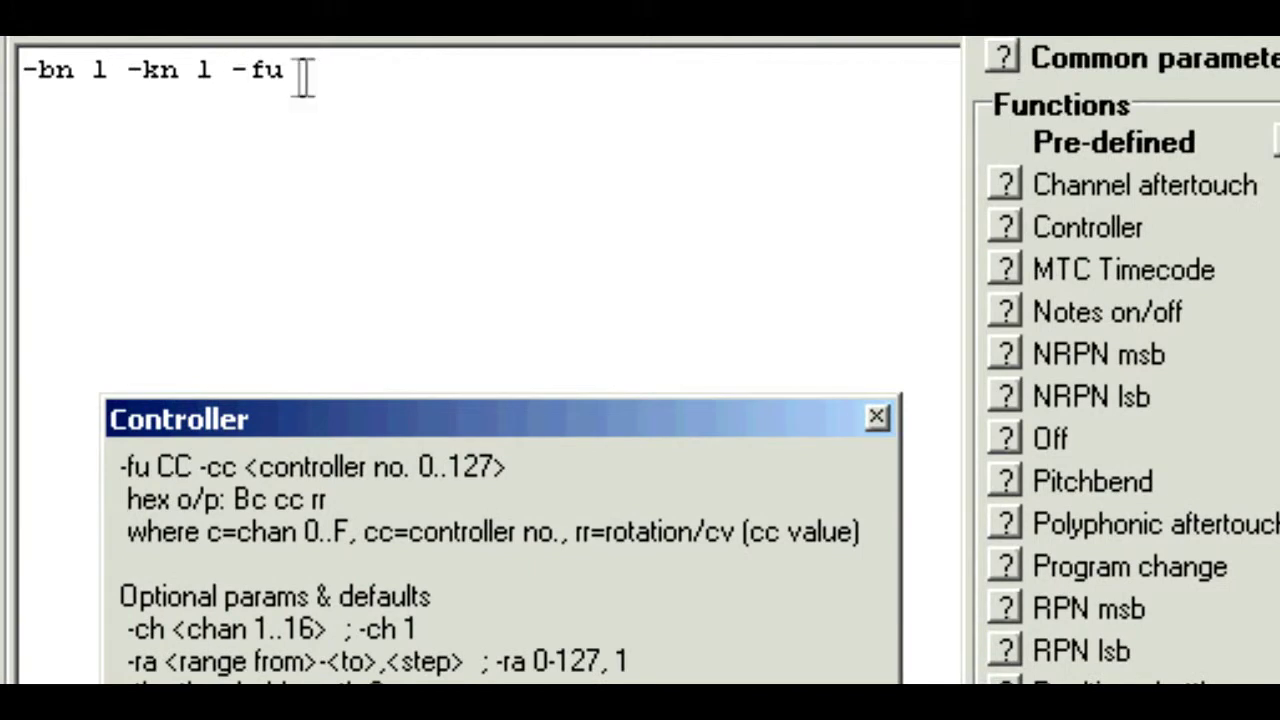
click(298, 72)
Complete knob 1 with 'CC -cc 20', trying a '-ra 0-127,1' range and then removing it.
text(CC)
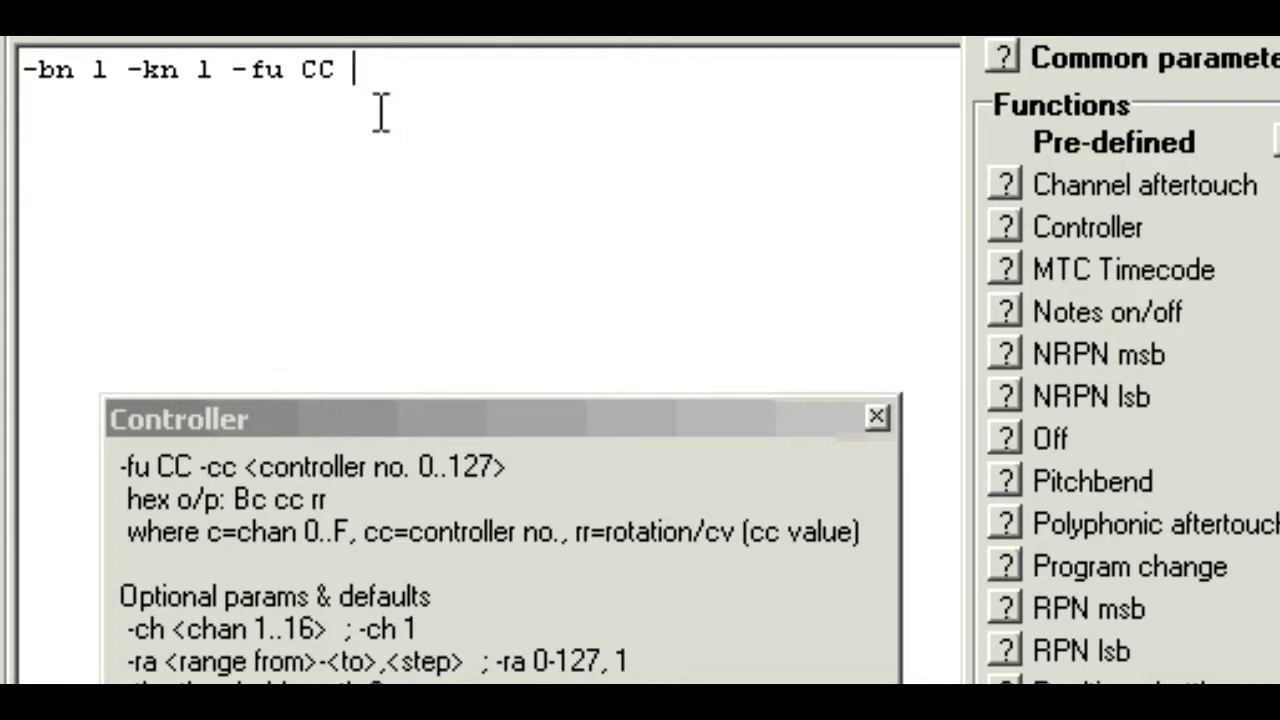
text(-cc 20)
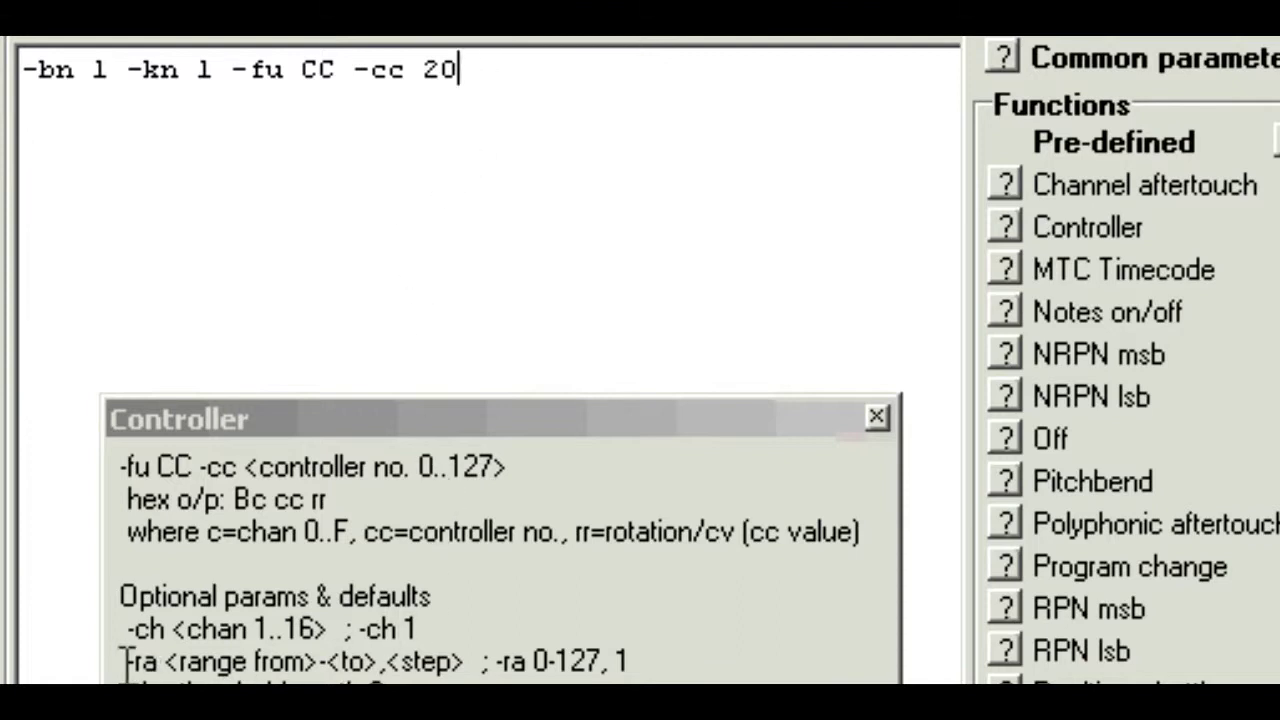
drag(121, 660, 477, 662)
click(466, 69)
text(-ra )
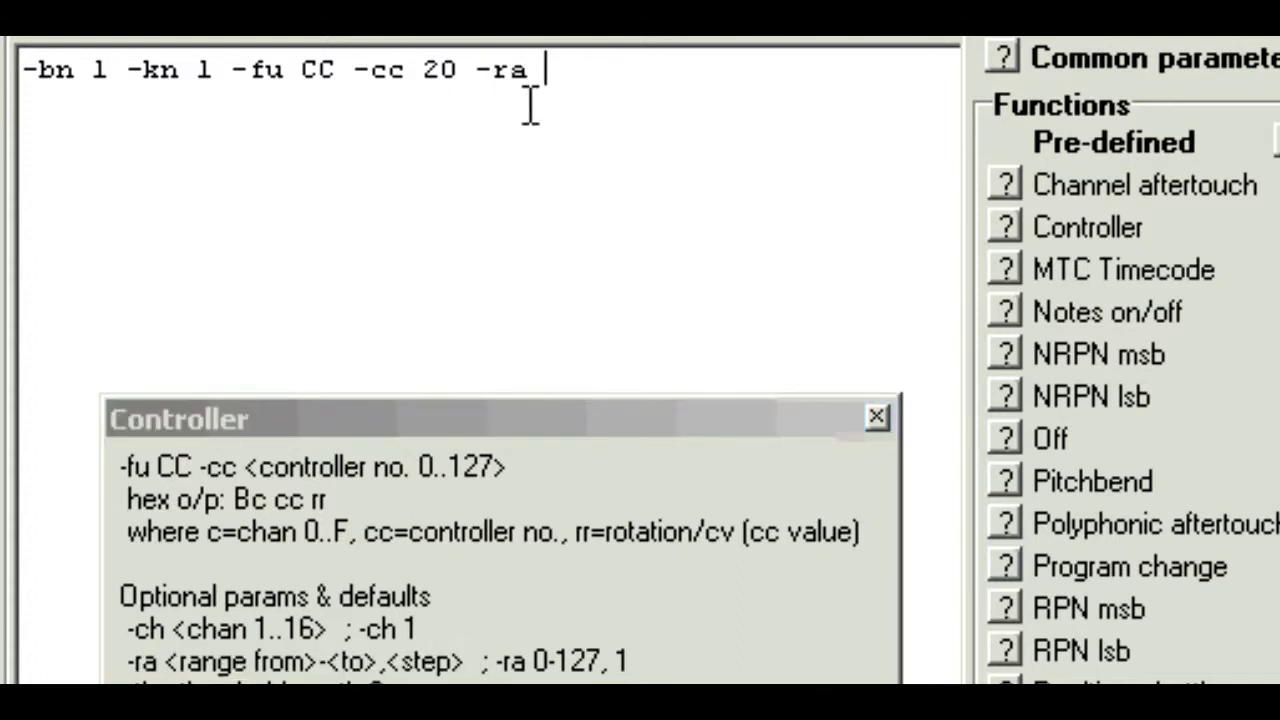
text(0-127)
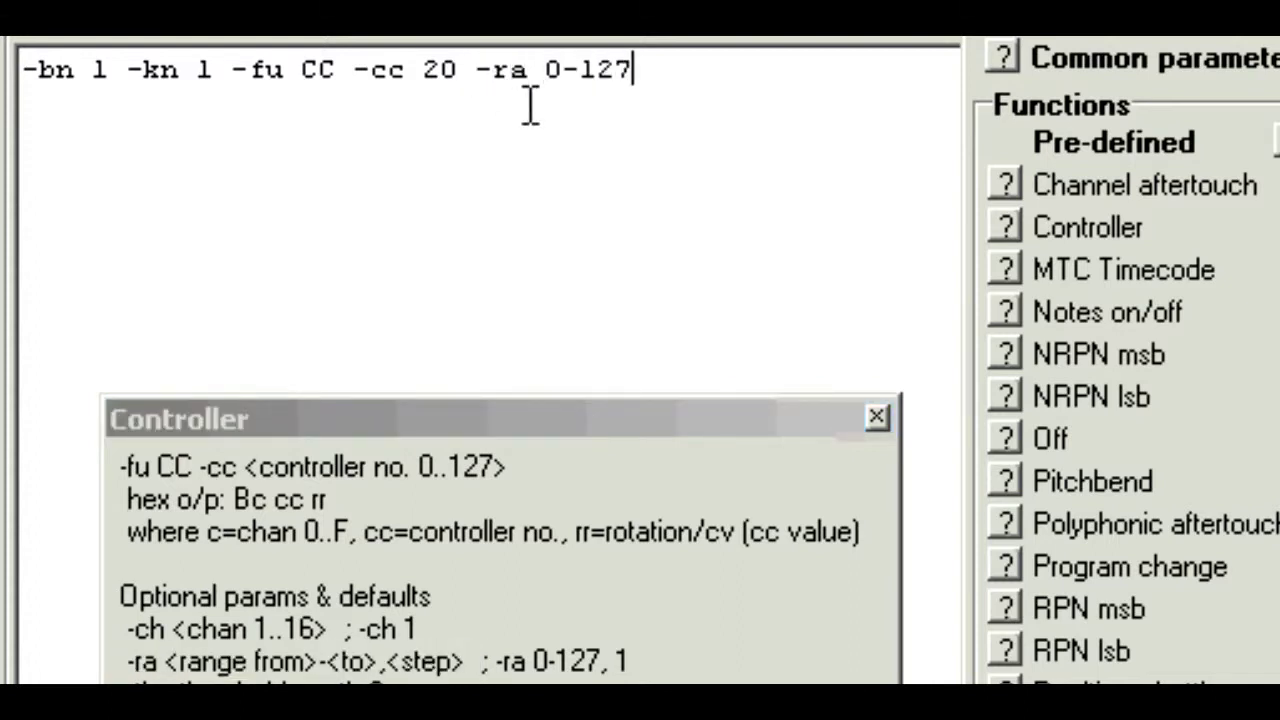
text(,1)
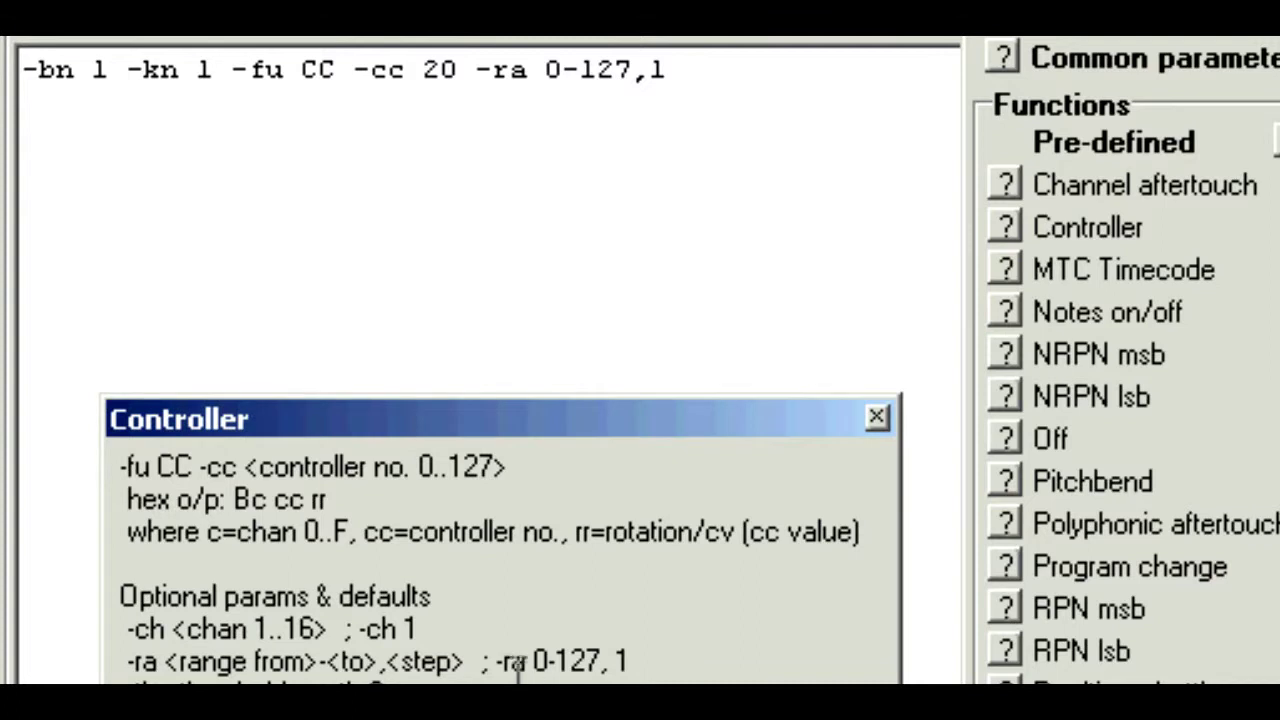
drag(526, 663, 625, 665)
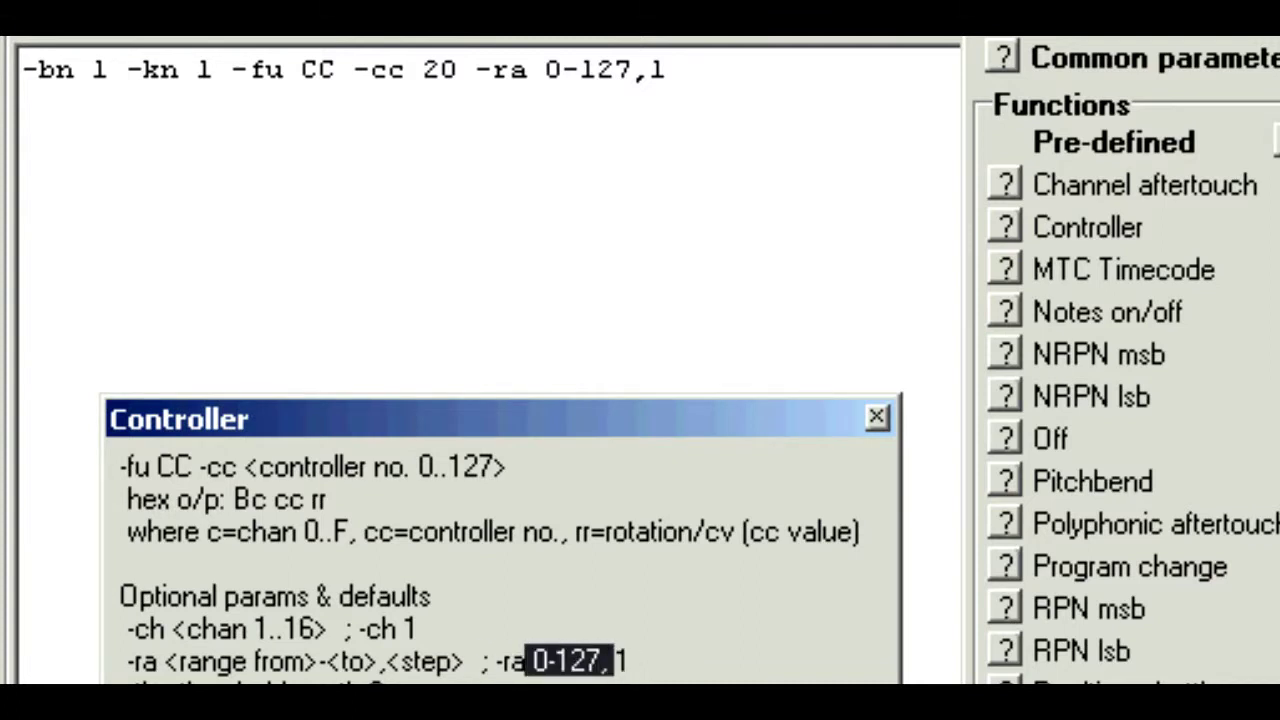
click(474, 70)
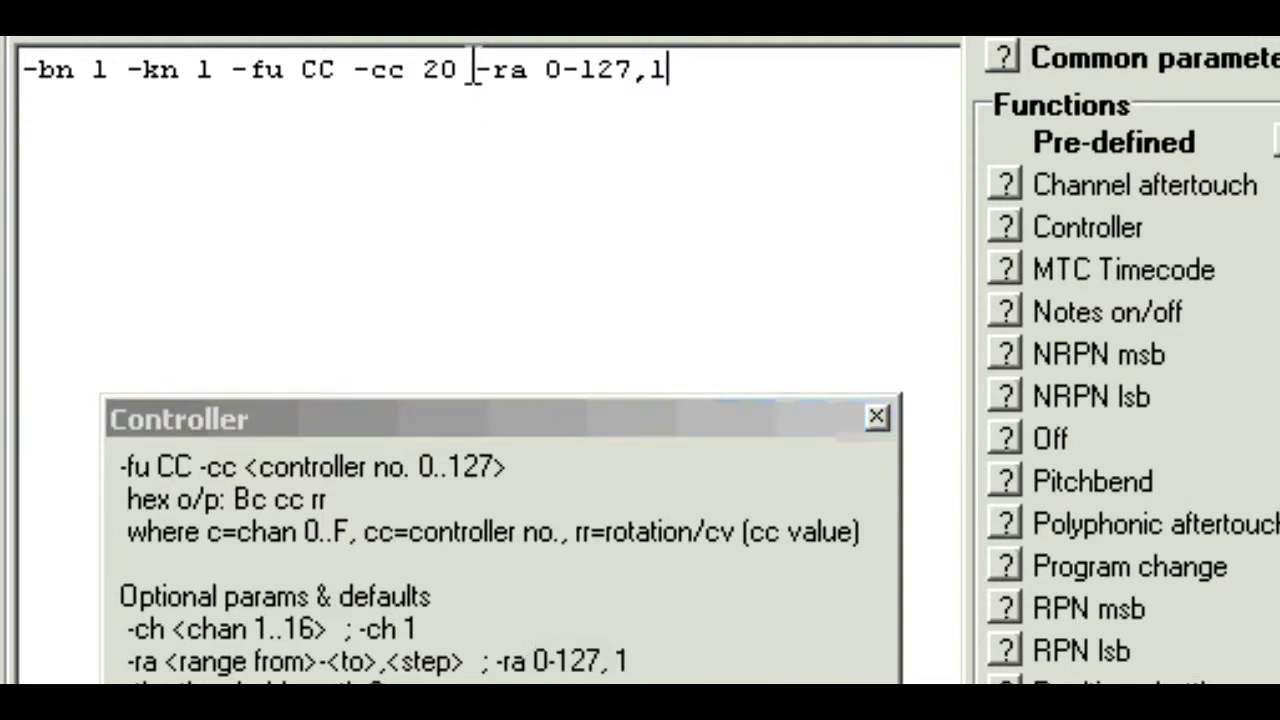
drag(474, 70, 675, 78)
key(Delete)
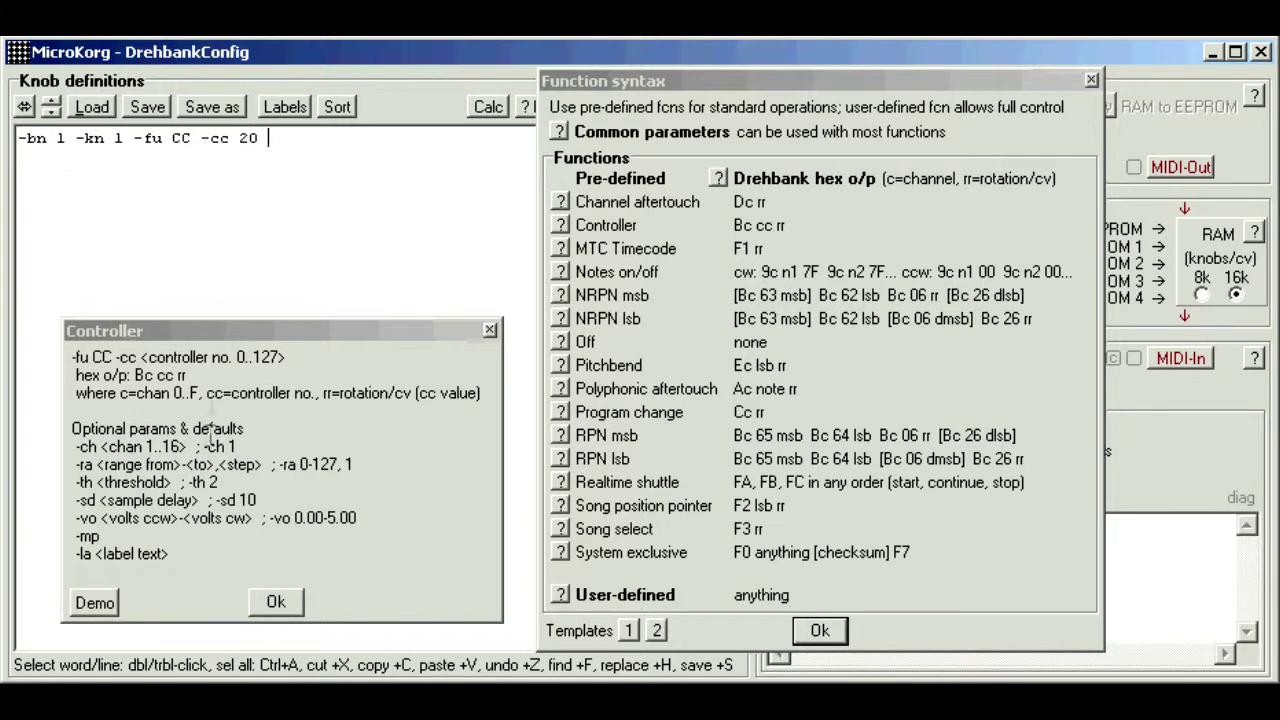
click(100, 603)
click(770, 670)
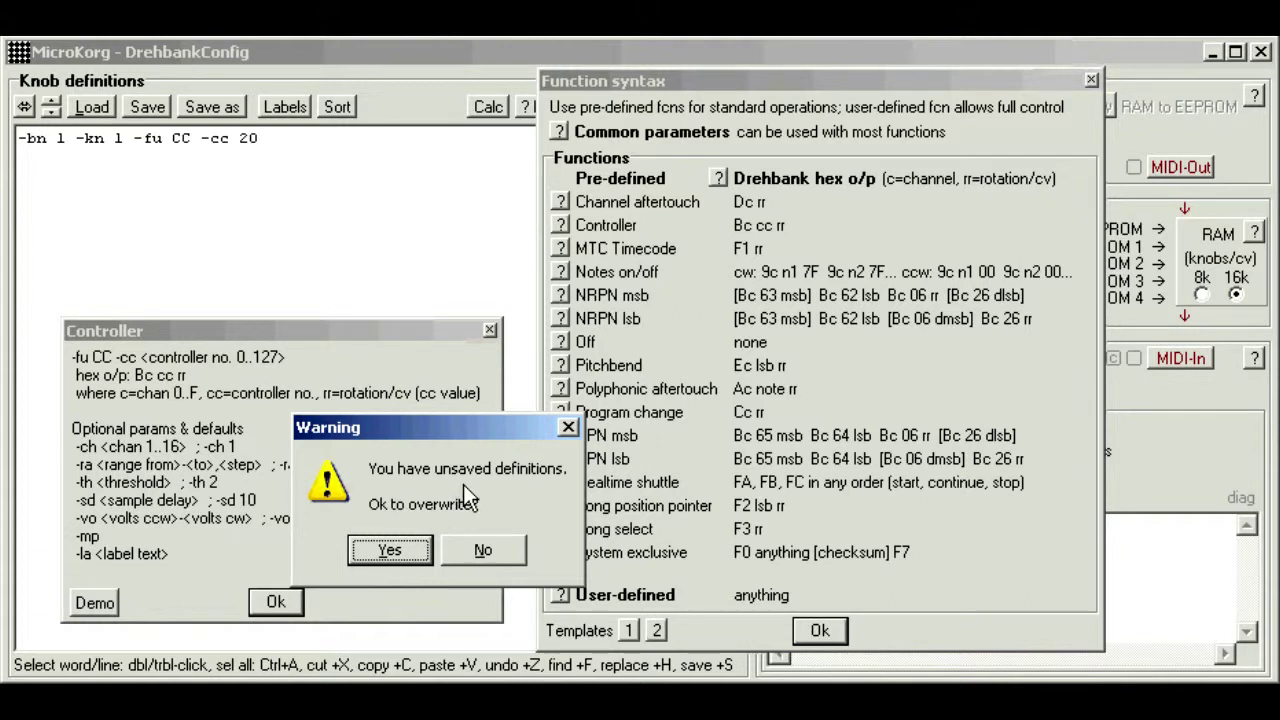
click(486, 551)
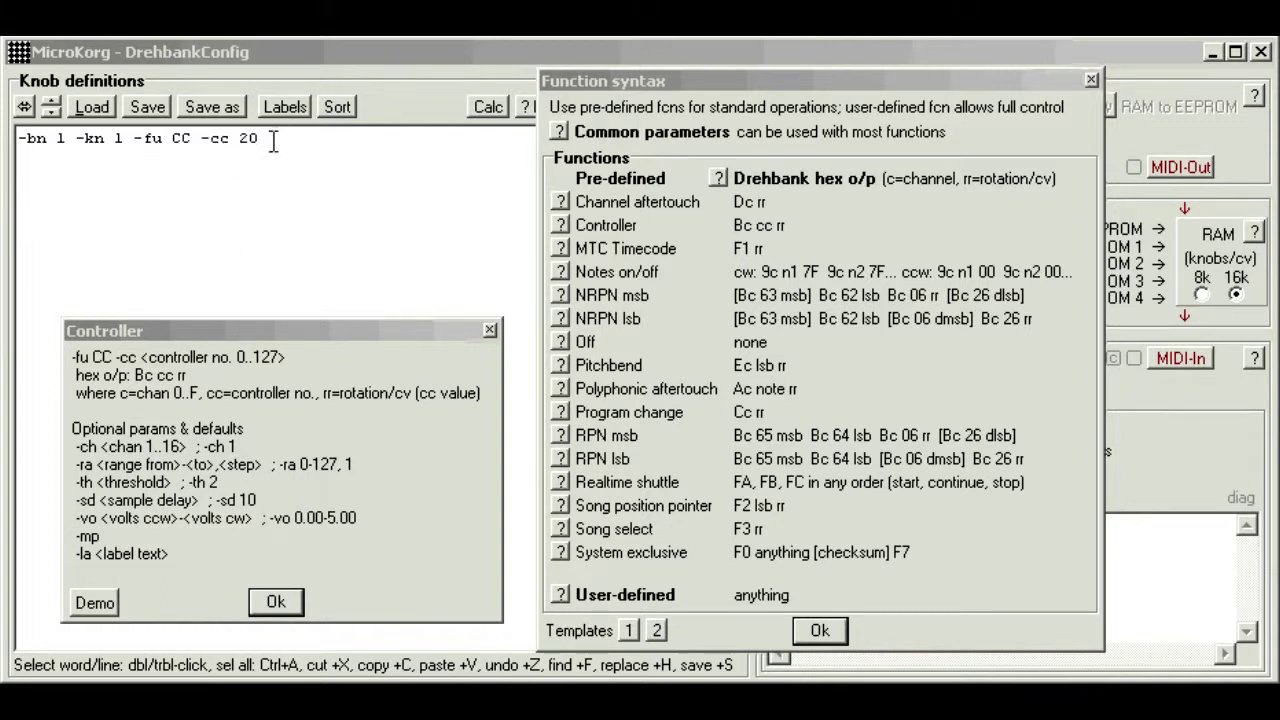
click(267, 139)
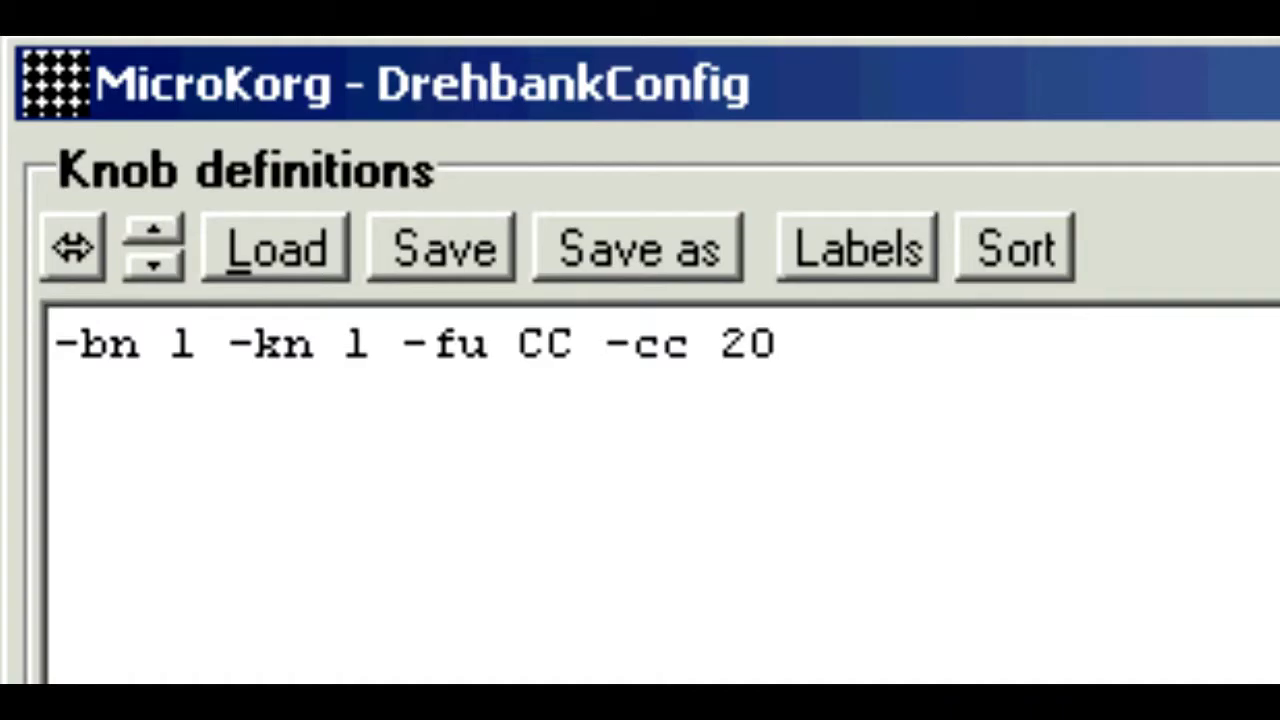
Add the comment '; osc1 mix level' and the label '-la Mix1' to the first definition.
text(; os)
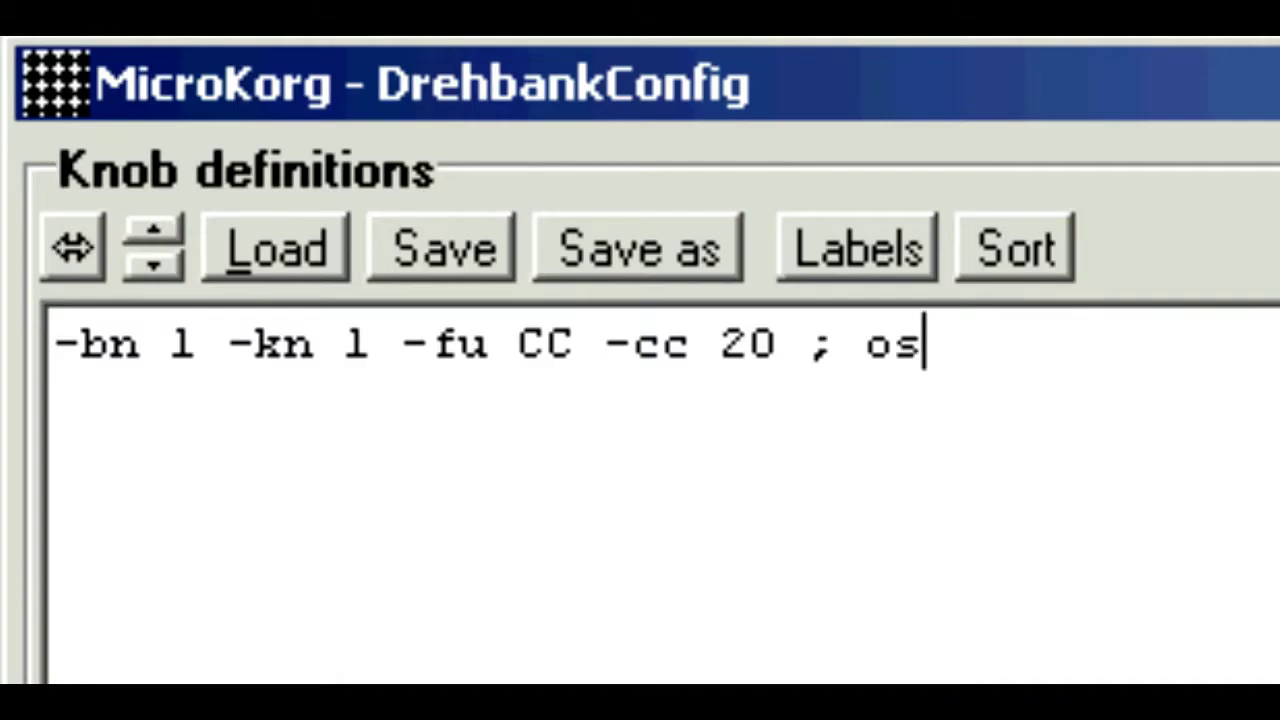
text(cl mix level)
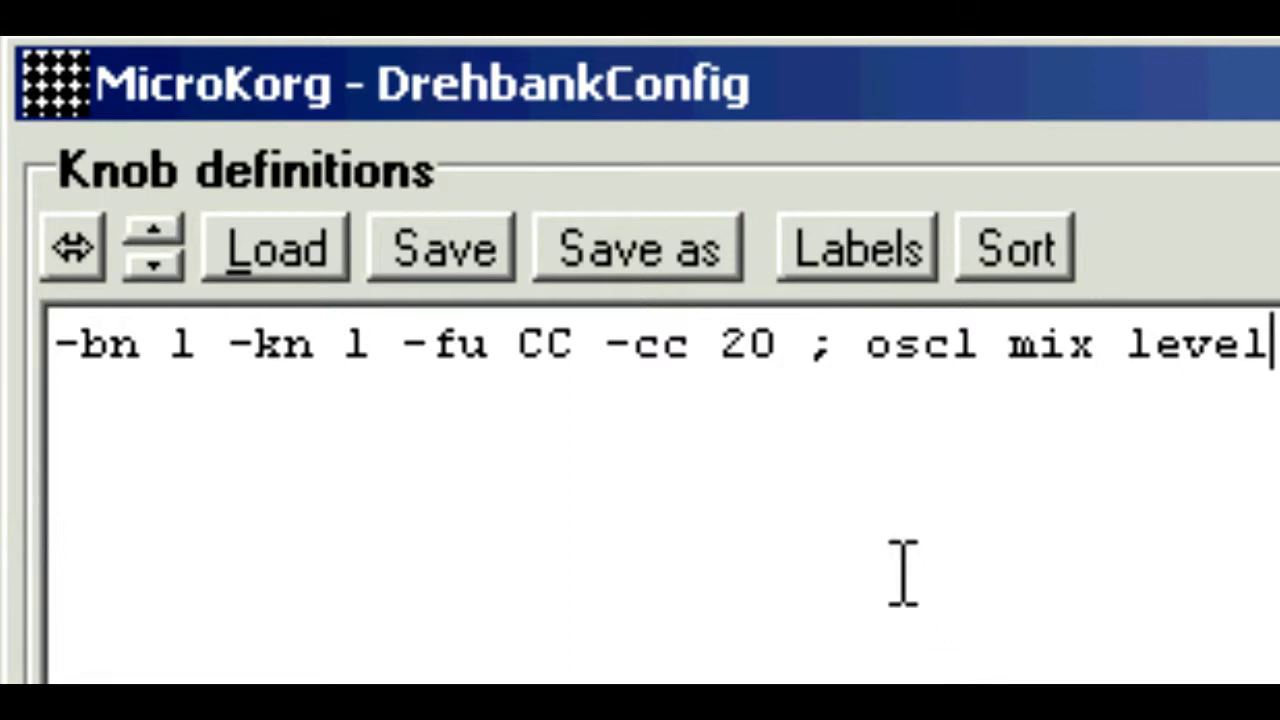
key(Home)
key(Right)
text(la )
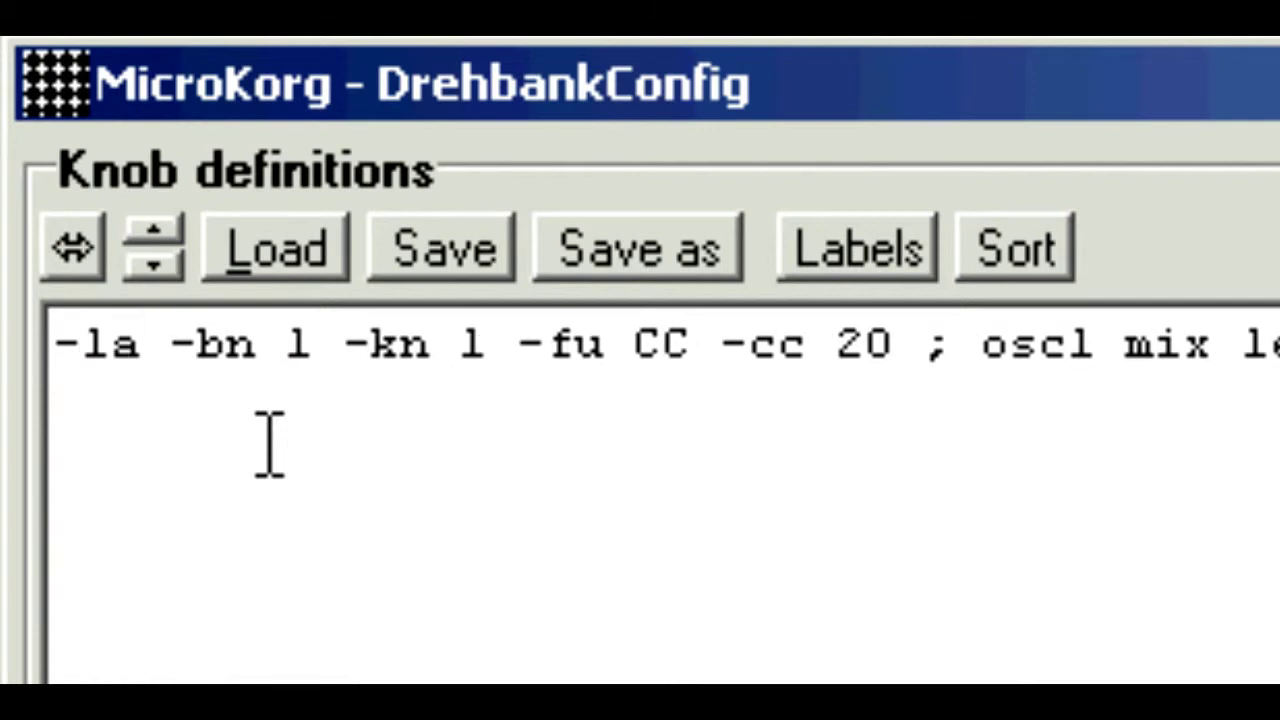
text(Mix1)
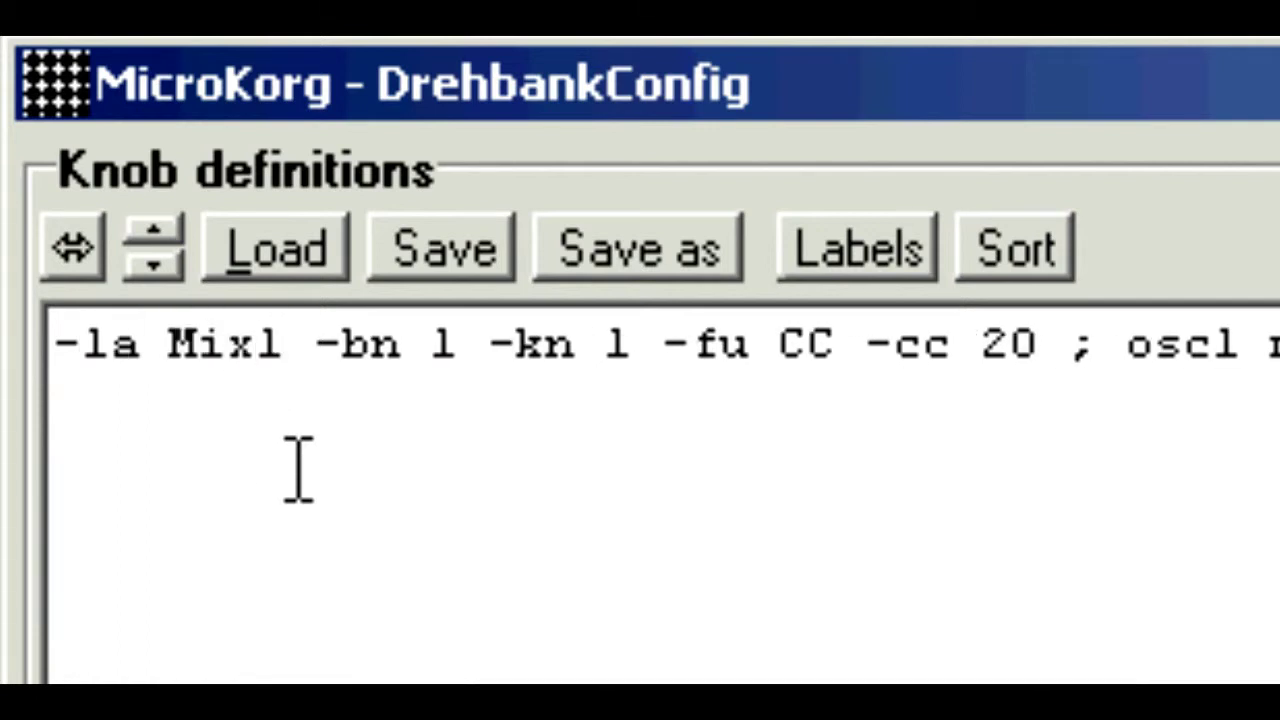
Show the knob labels grid with Mix1 on Bank 1 knob 1, closing both help dialogs.
click(873, 245)
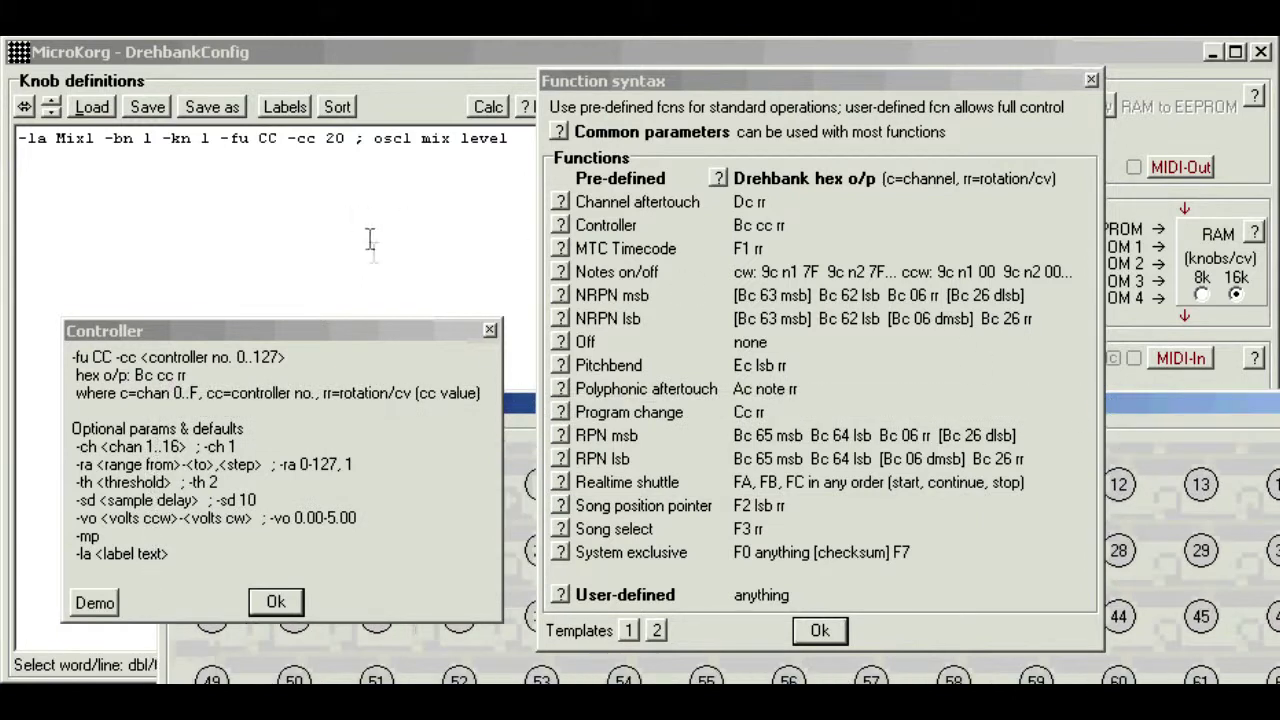
click(489, 331)
click(808, 628)
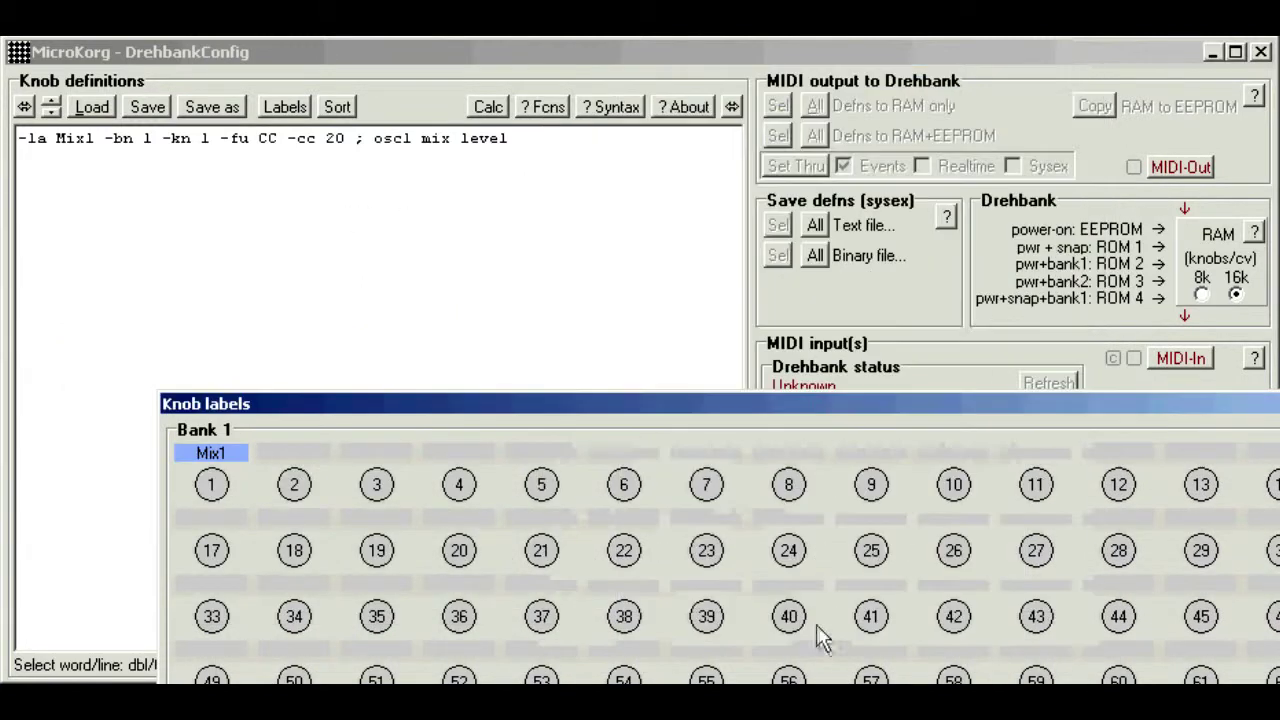
drag(477, 412, 390, 180)
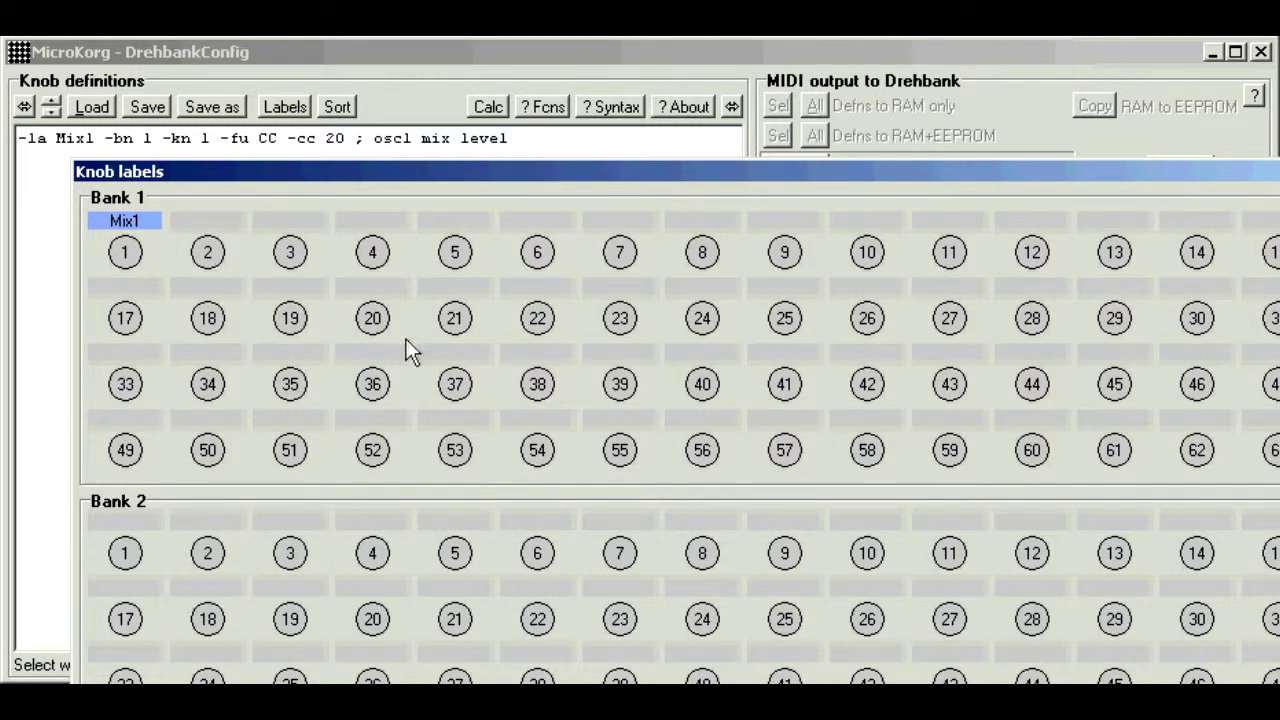
Close the labels grid and put quotes around the label so it reads 'Mix 1'.
click(981, 336)
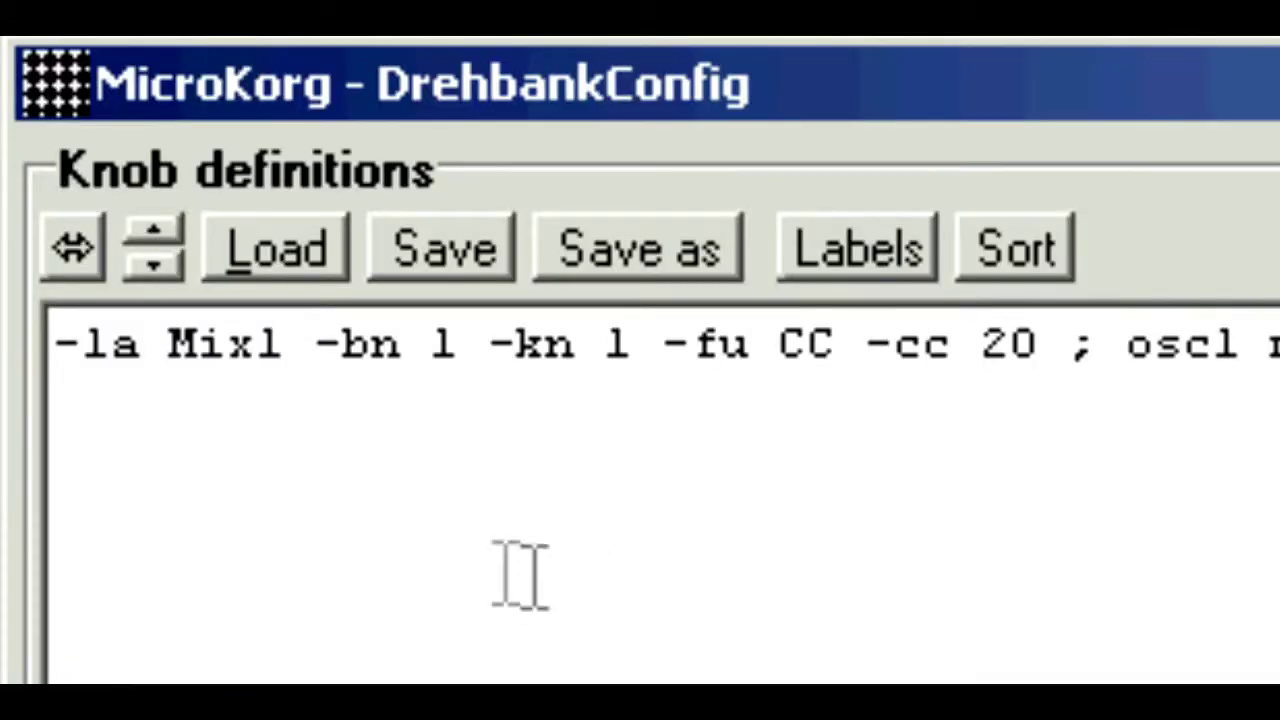
click(314, 452)
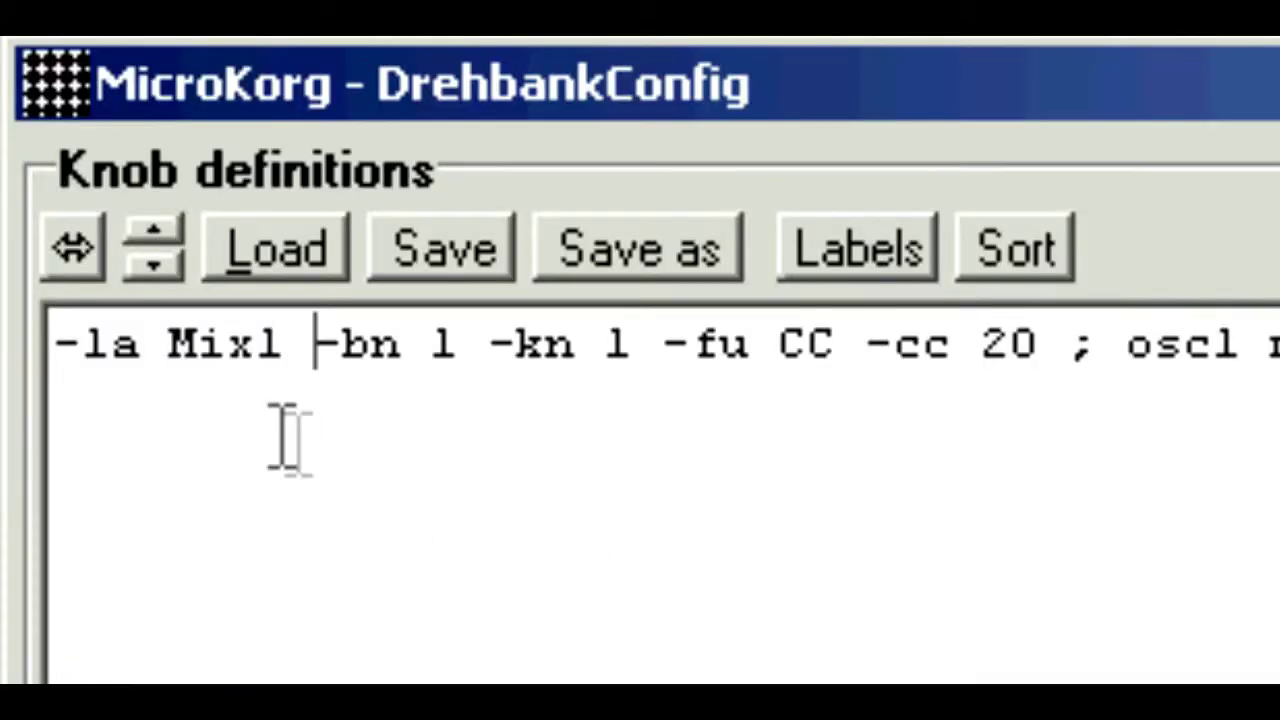
click(163, 355)
text(')
click(300, 360)
text(')
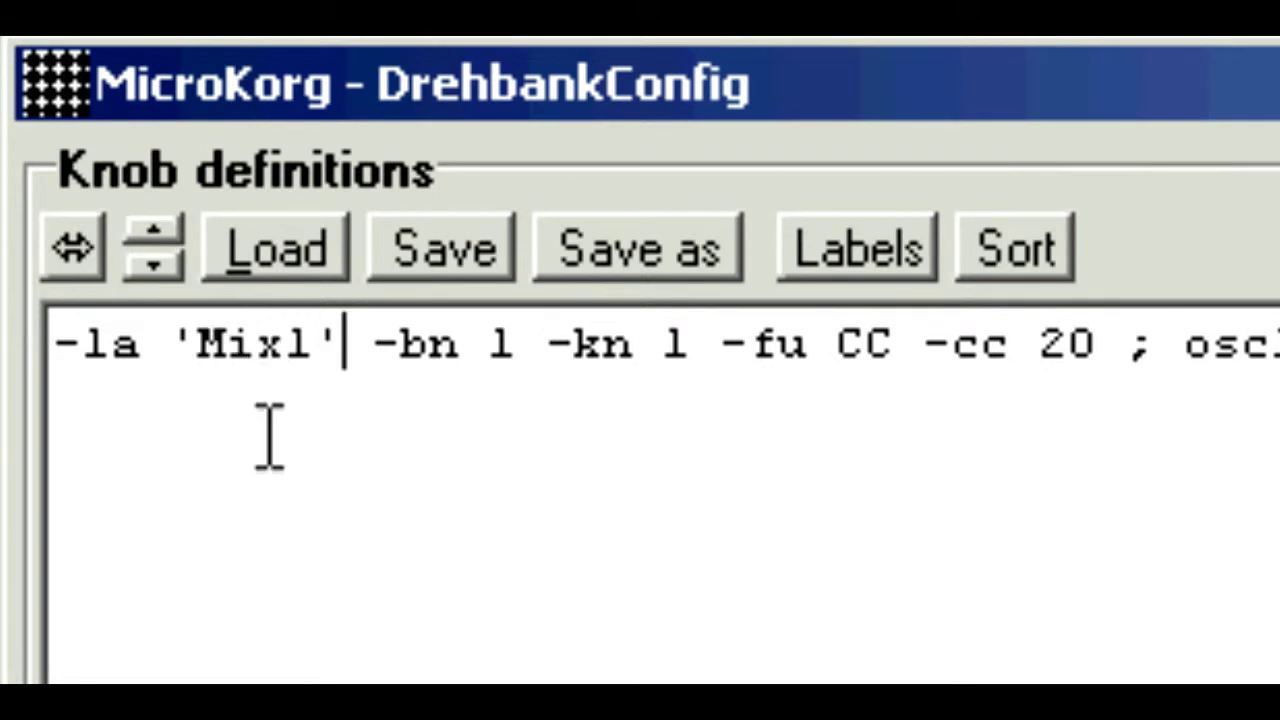
click(292, 355)
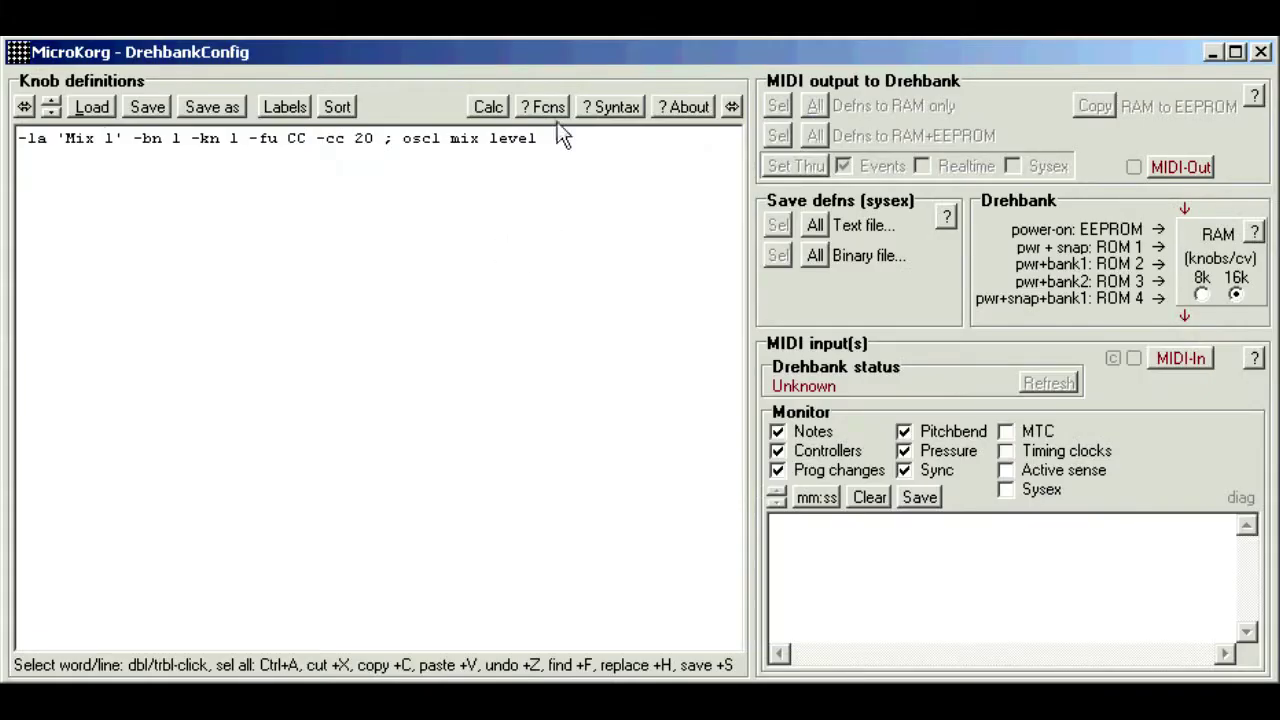
Review the Controller function's help from the function reference, then close it.
click(549, 109)
click(560, 225)
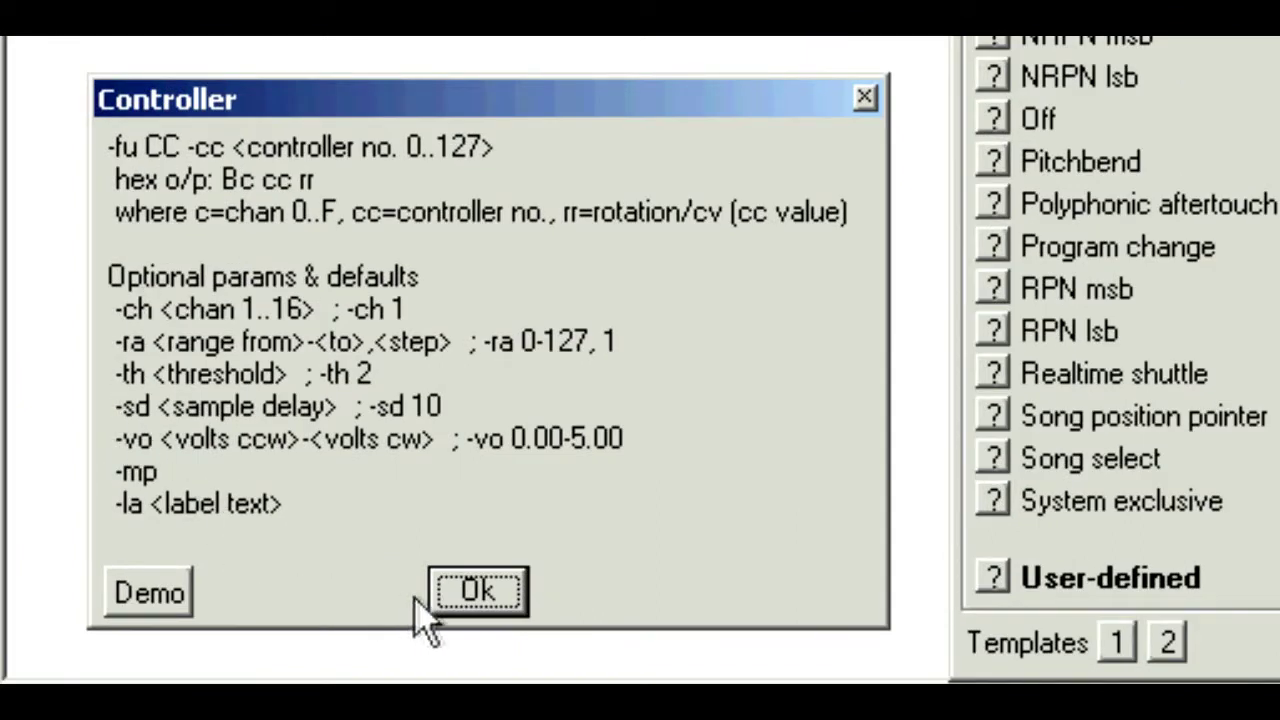
click(466, 608)
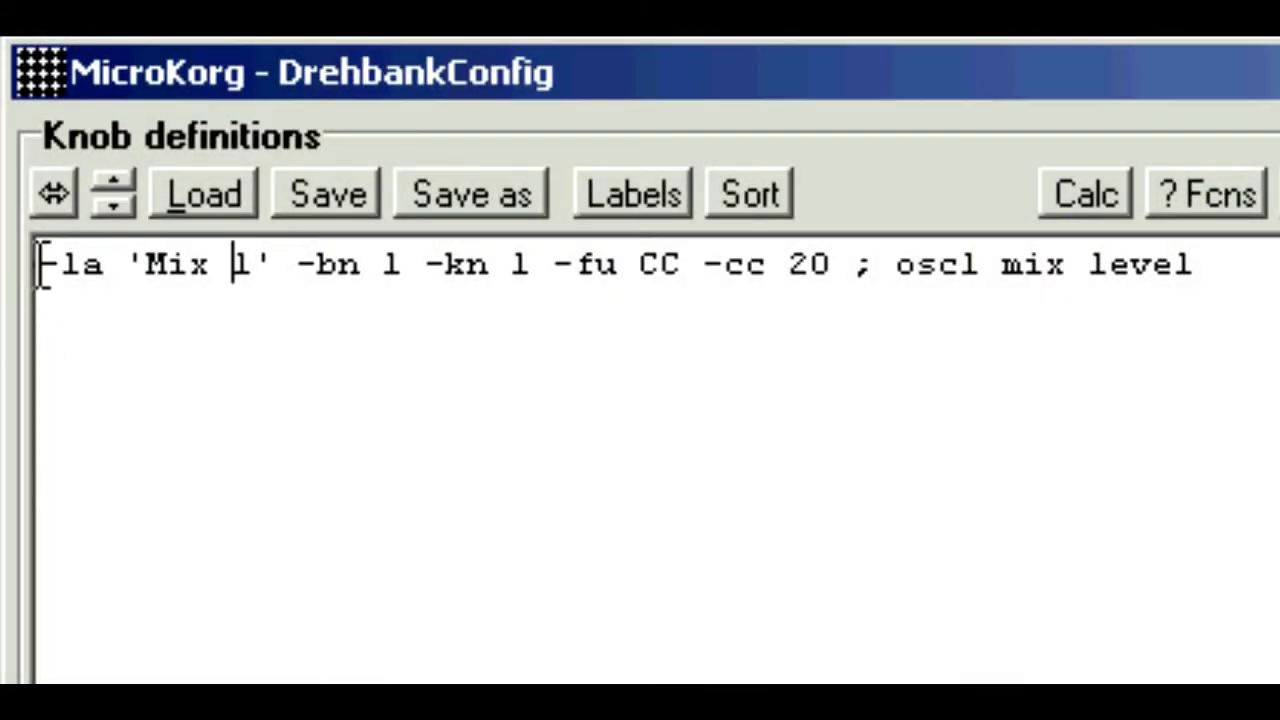
Duplicate the first definition as line 2 and relabel it 'Mix 2'.
drag(38, 265, 1225, 300)
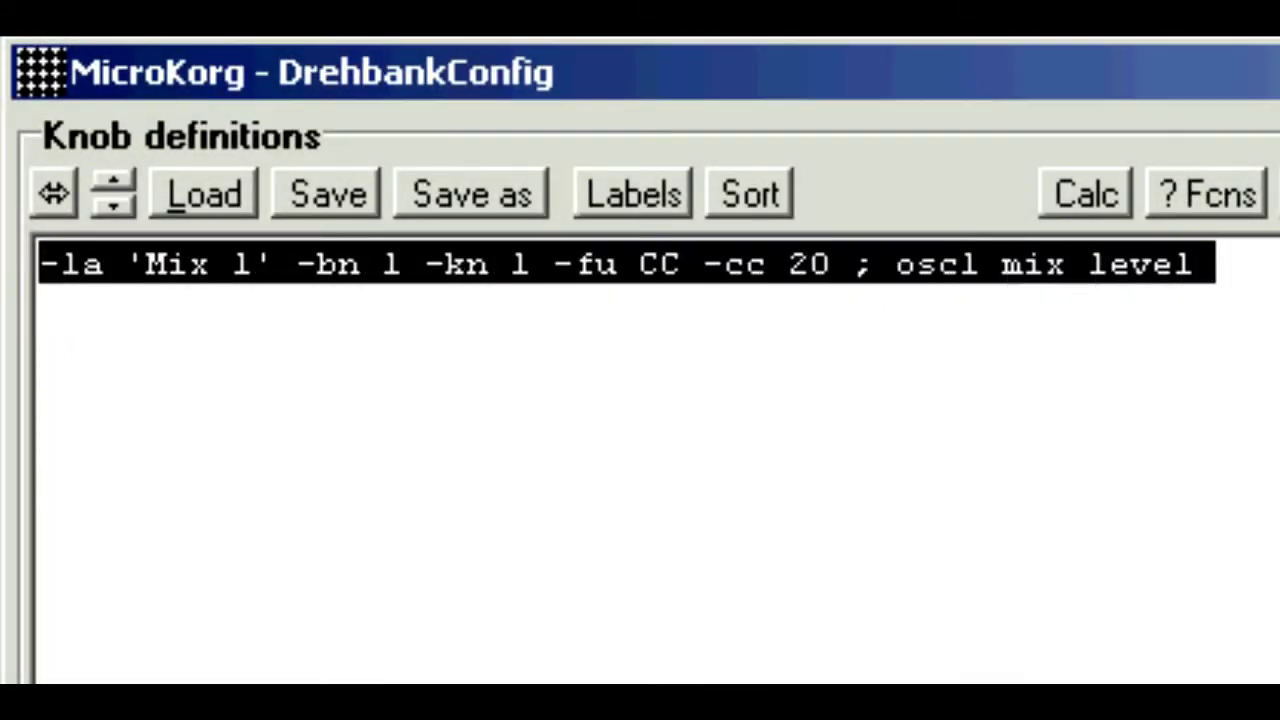
click(1166, 450)
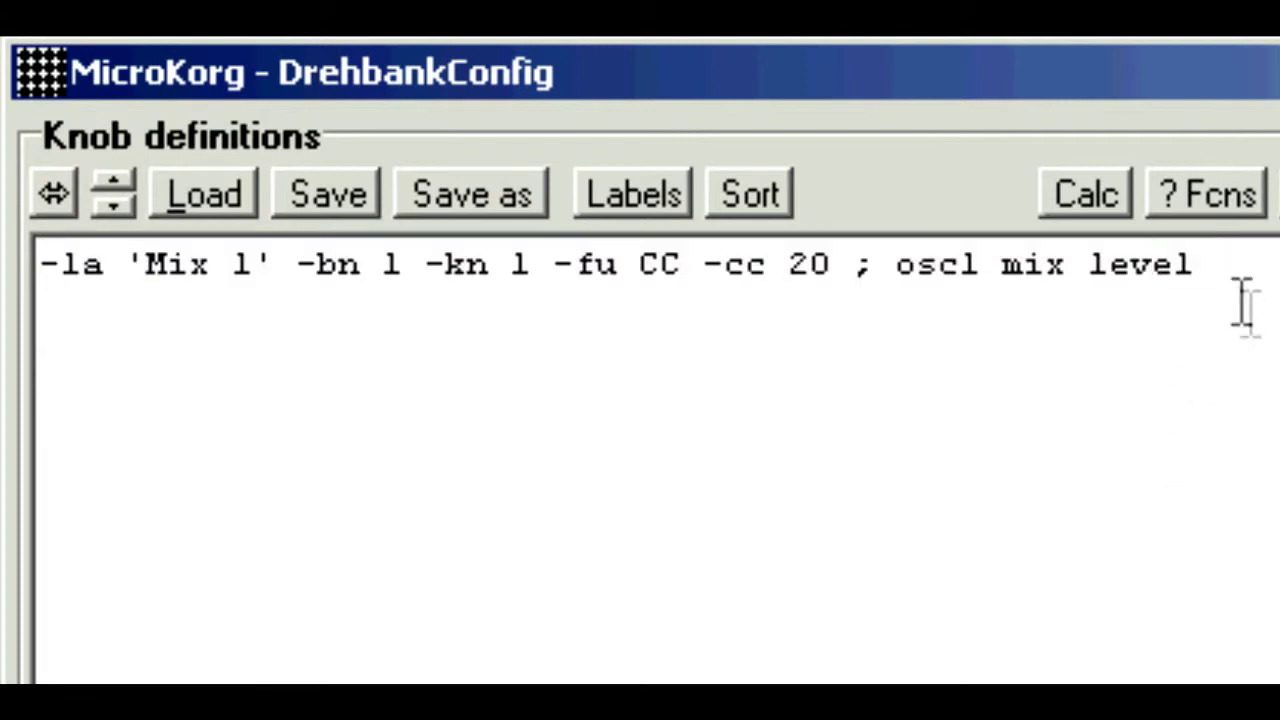
text(-la 'Mix 1' -bn 1 -kn 1 -fu CC -cc 20 ; oscl mix level)
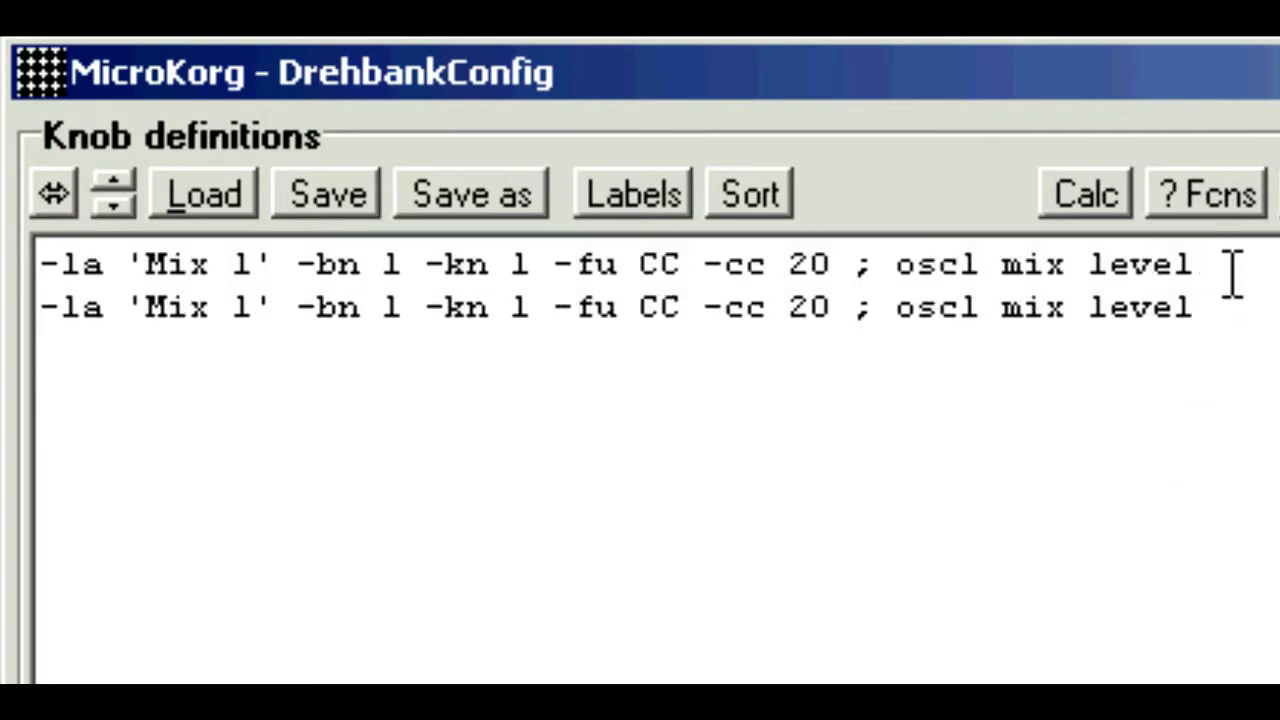
click(243, 312)
key(BackSpace)
text(2)
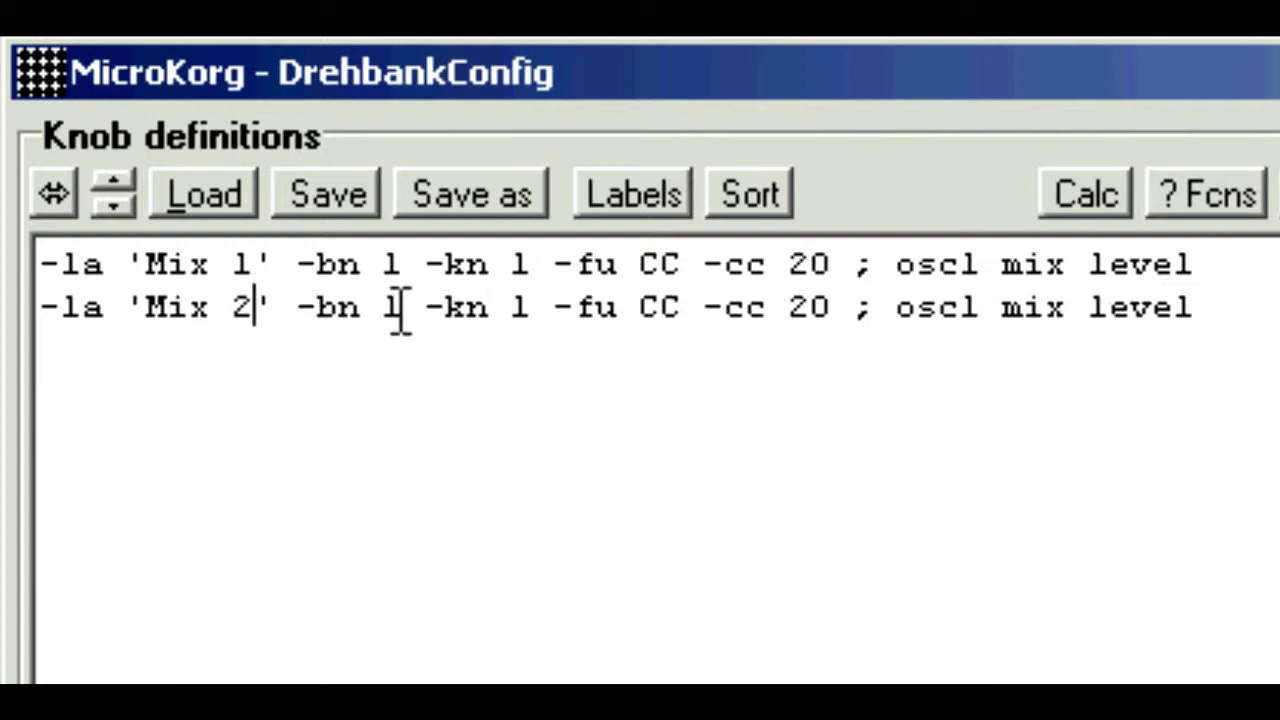
Change line 2 to knob 2 and controller number 21.
click(528, 308)
key(BackSpace)
text(2)
click(830, 310)
key(BackSpace)
text(8)
key(BackSpace)
text(1)
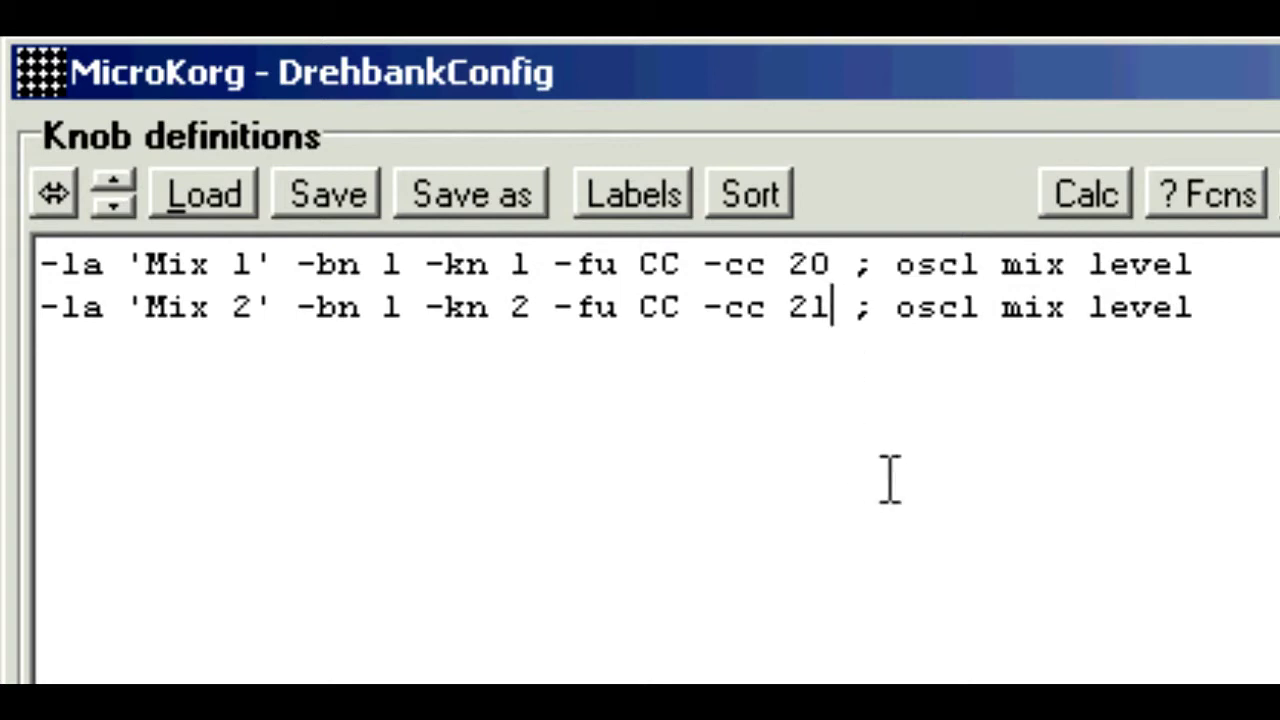
click(980, 308)
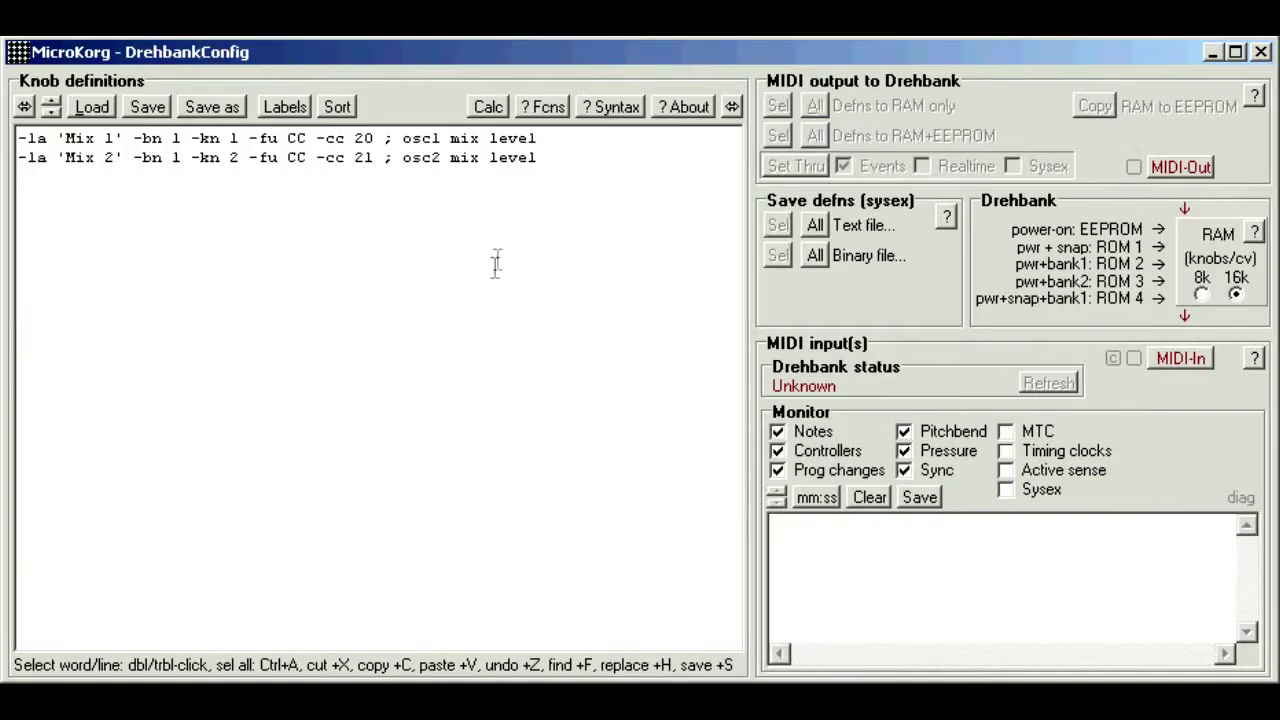
Choose EWS88 D MIDI Port 2 from the MIDI-Out device list as the Drehbank output.
click(290, 303)
click(1183, 170)
click(704, 398)
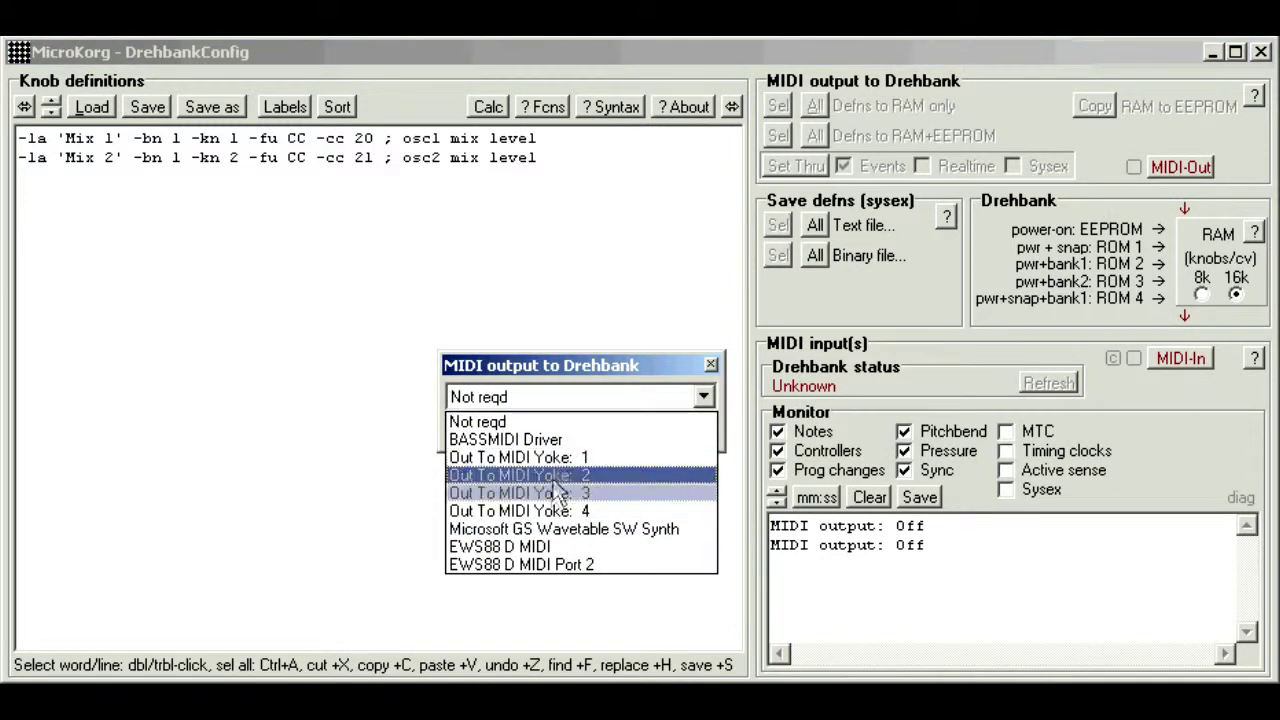
click(590, 563)
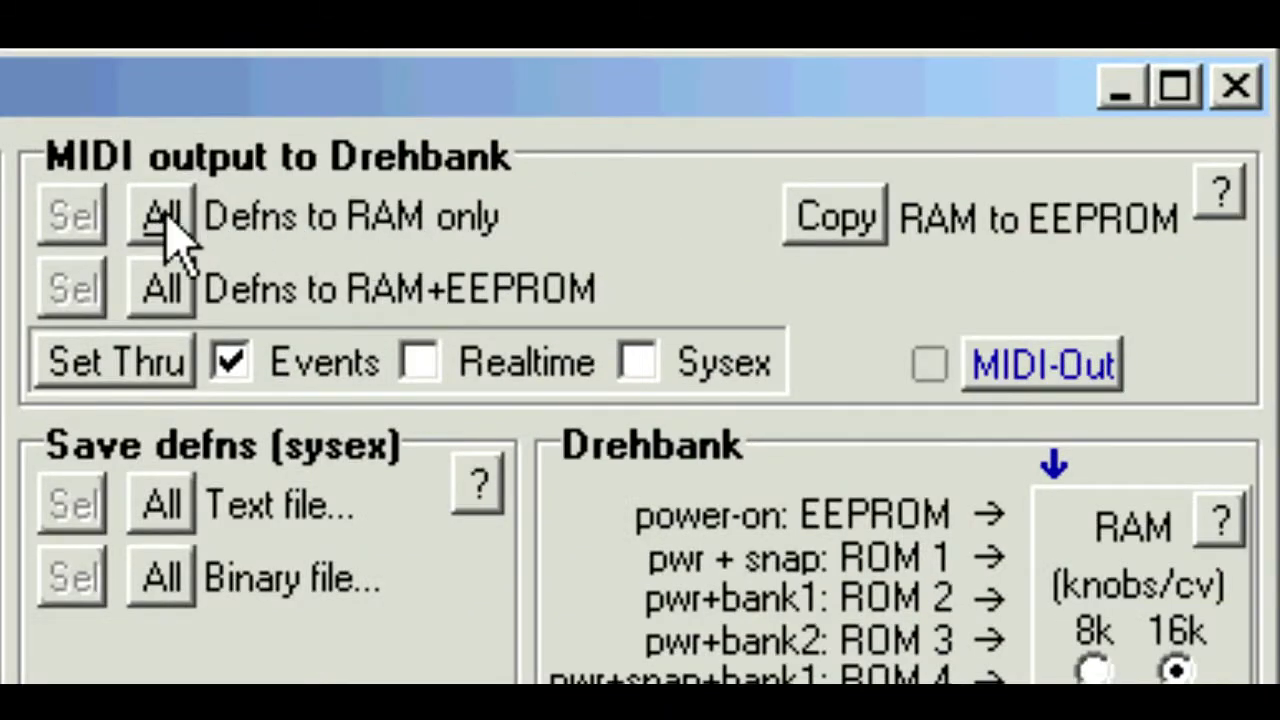
Send the definitions to Drehbank RAM, then select '-bn 1' in the Mix 2 line.
click(168, 222)
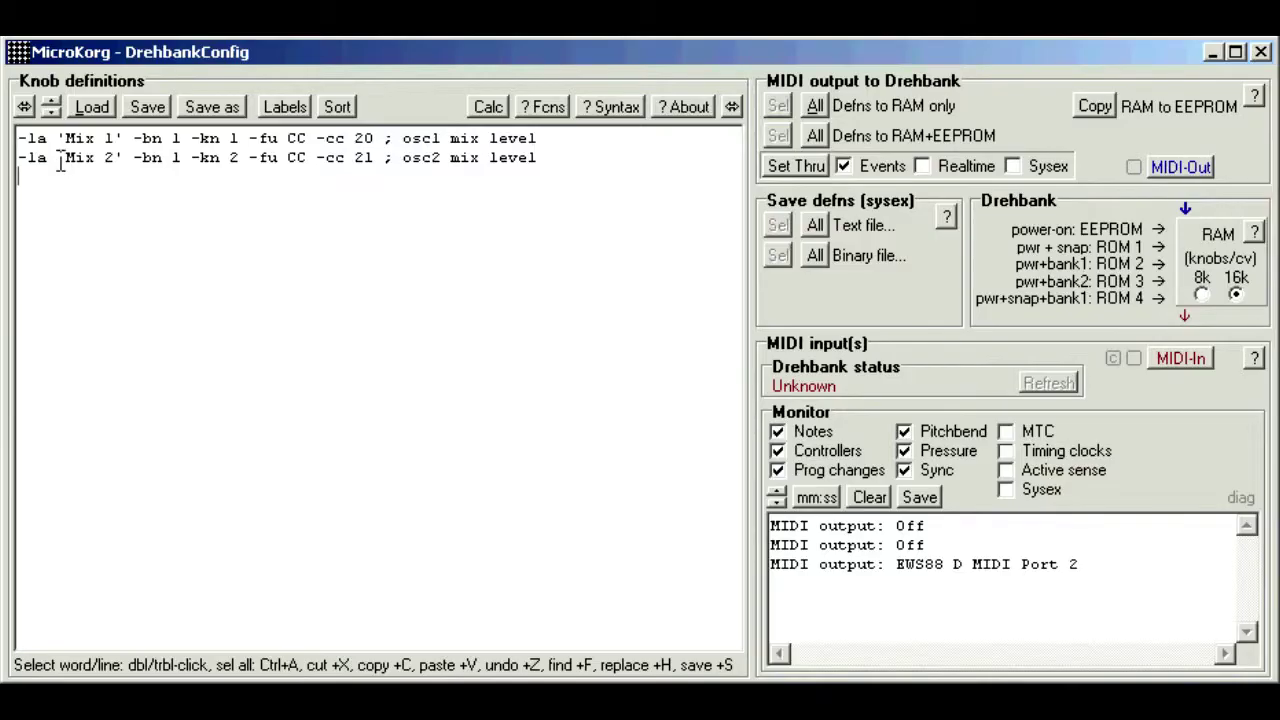
drag(57, 157, 200, 158)
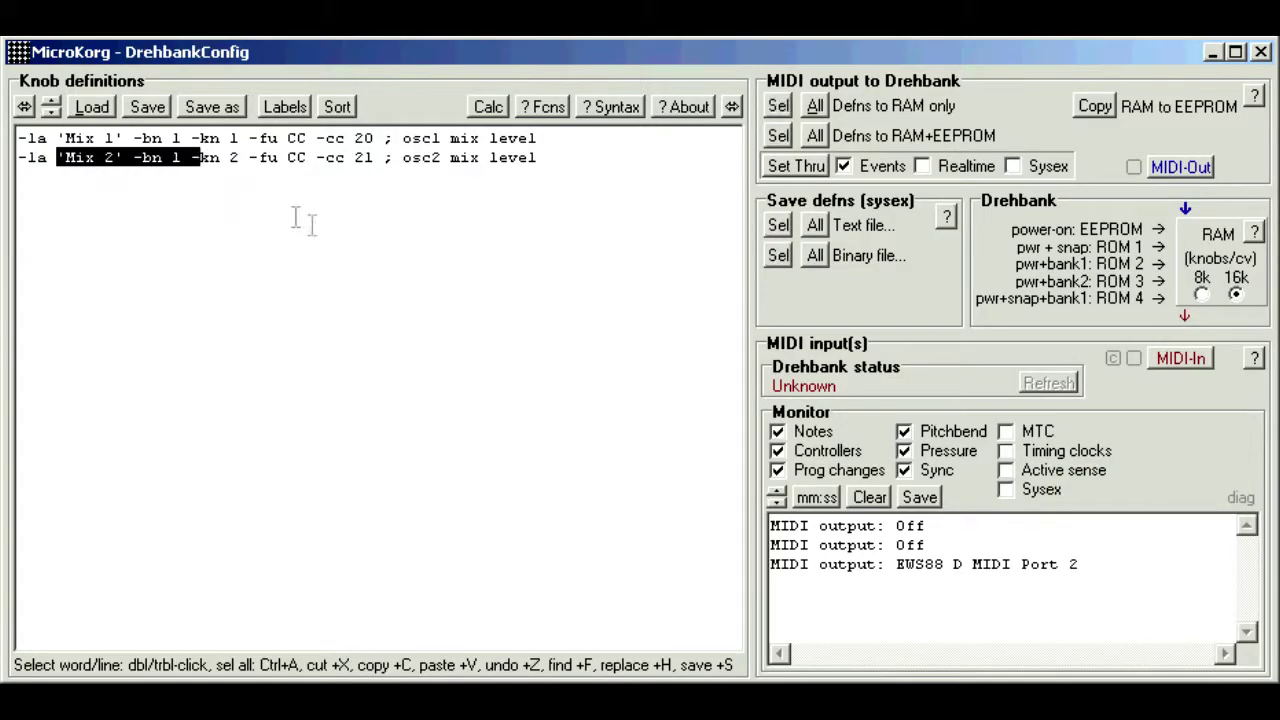
click(779, 108)
click(631, 200)
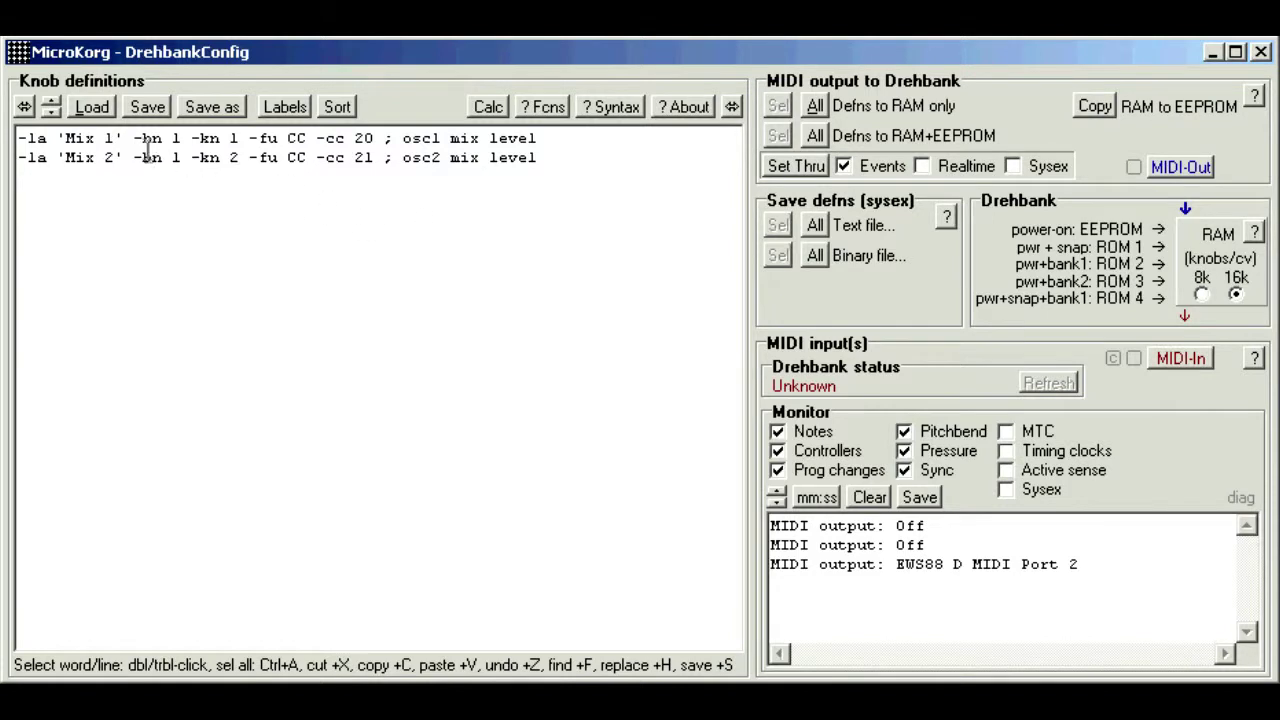
drag(134, 157, 181, 158)
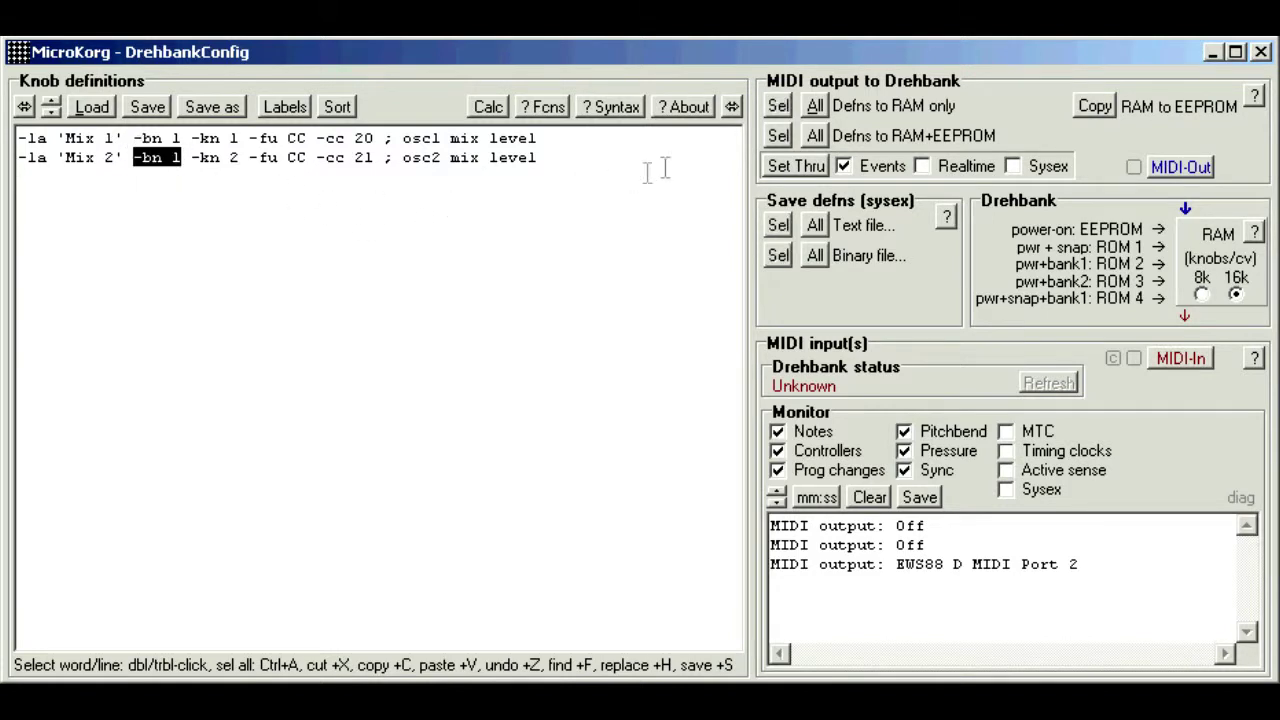
Send only the selected Mix 2 definition to Drehbank RAM with the Sel button.
click(778, 107)
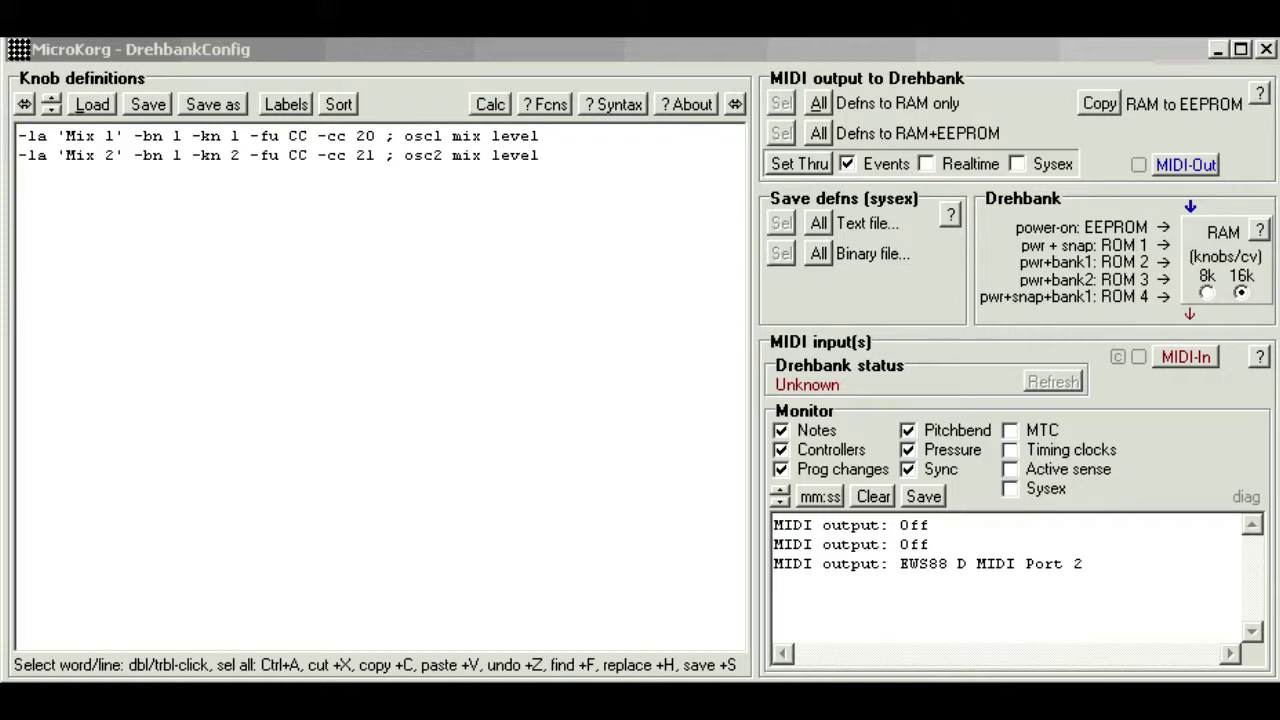
Set MIDI input 1 to EWS88 D MIDI.
click(1185, 359)
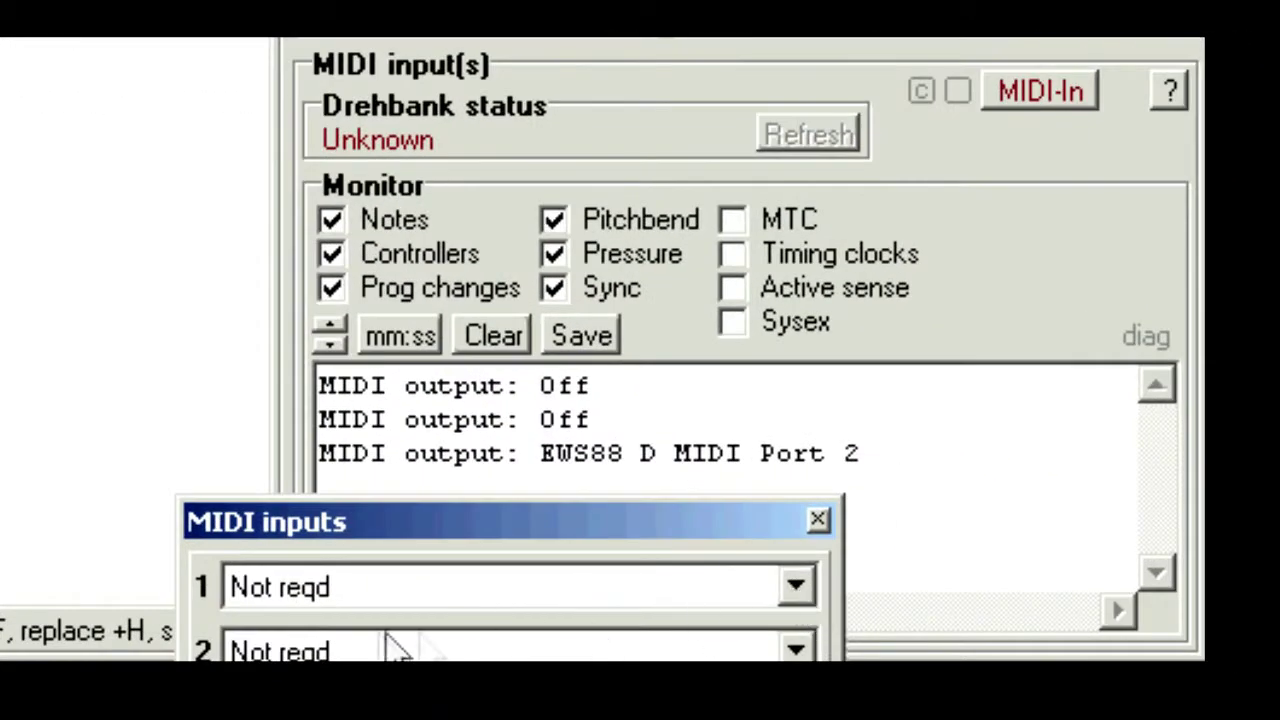
click(795, 590)
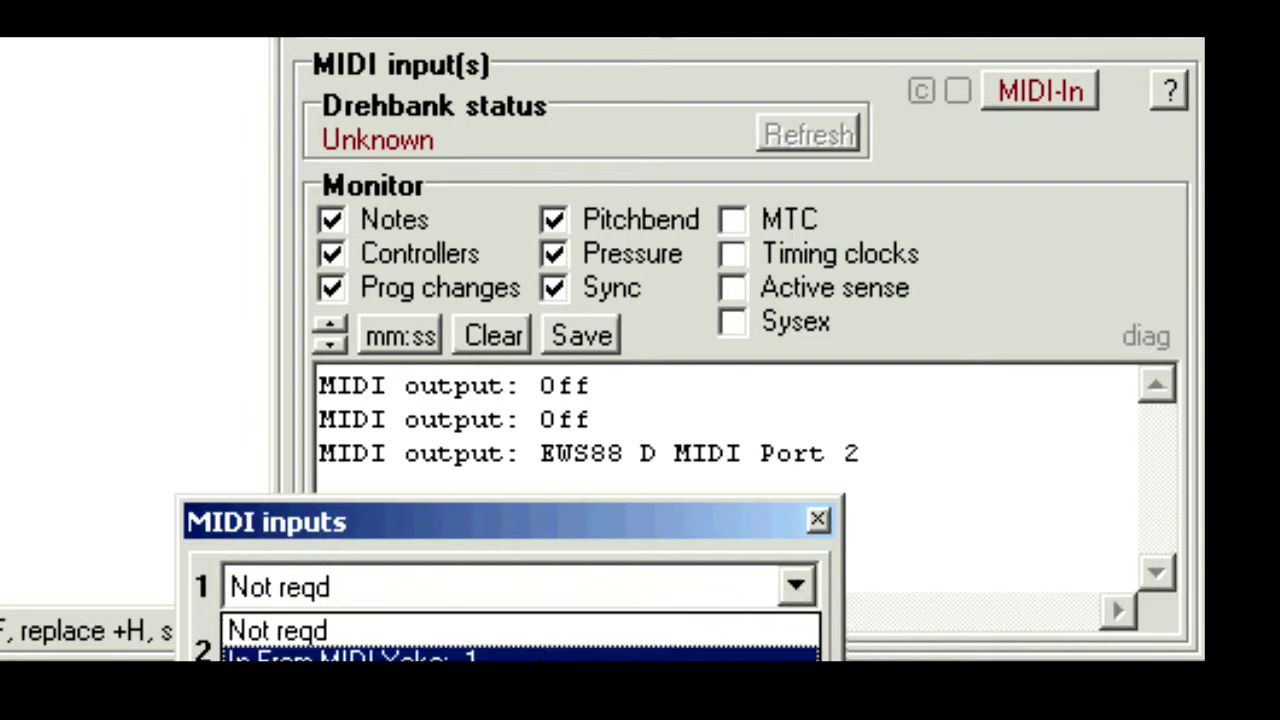
key(Return)
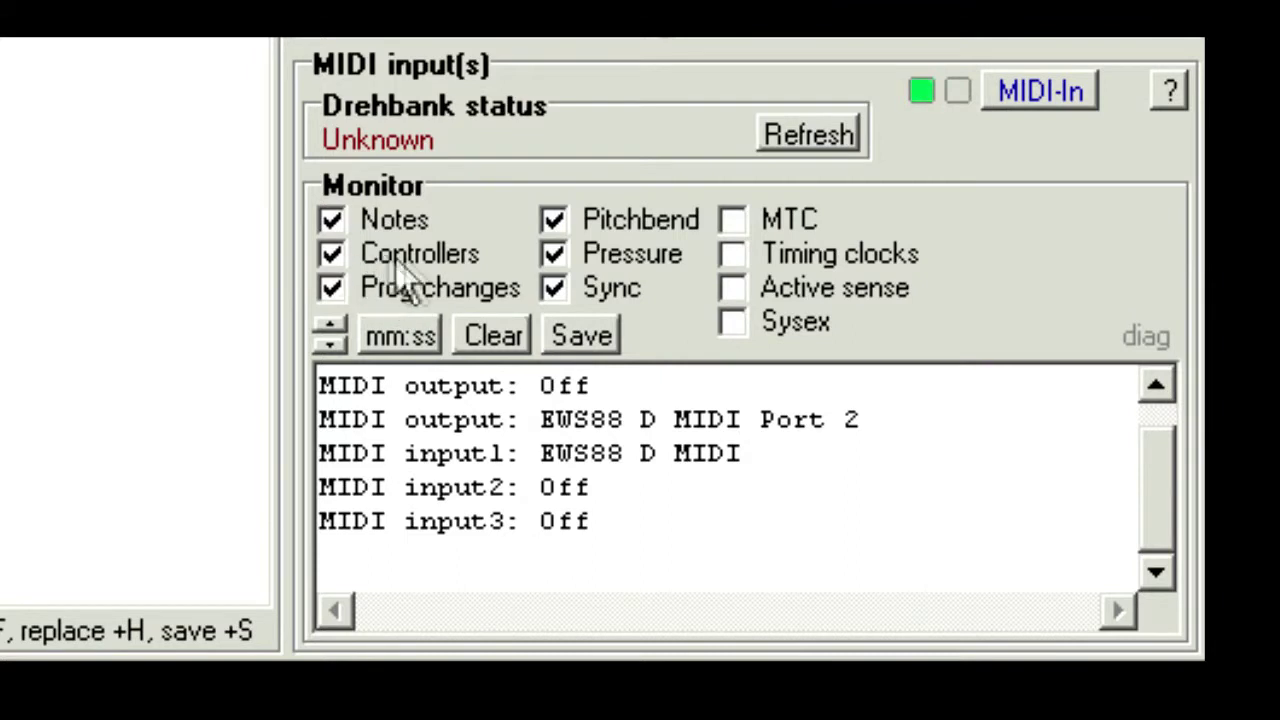
Monitor Sysex, and stop monitoring Sync, Pressure, Pitchbend, Notes and Prog changes.
click(733, 323)
click(556, 288)
click(555, 254)
click(553, 221)
click(332, 220)
click(333, 289)
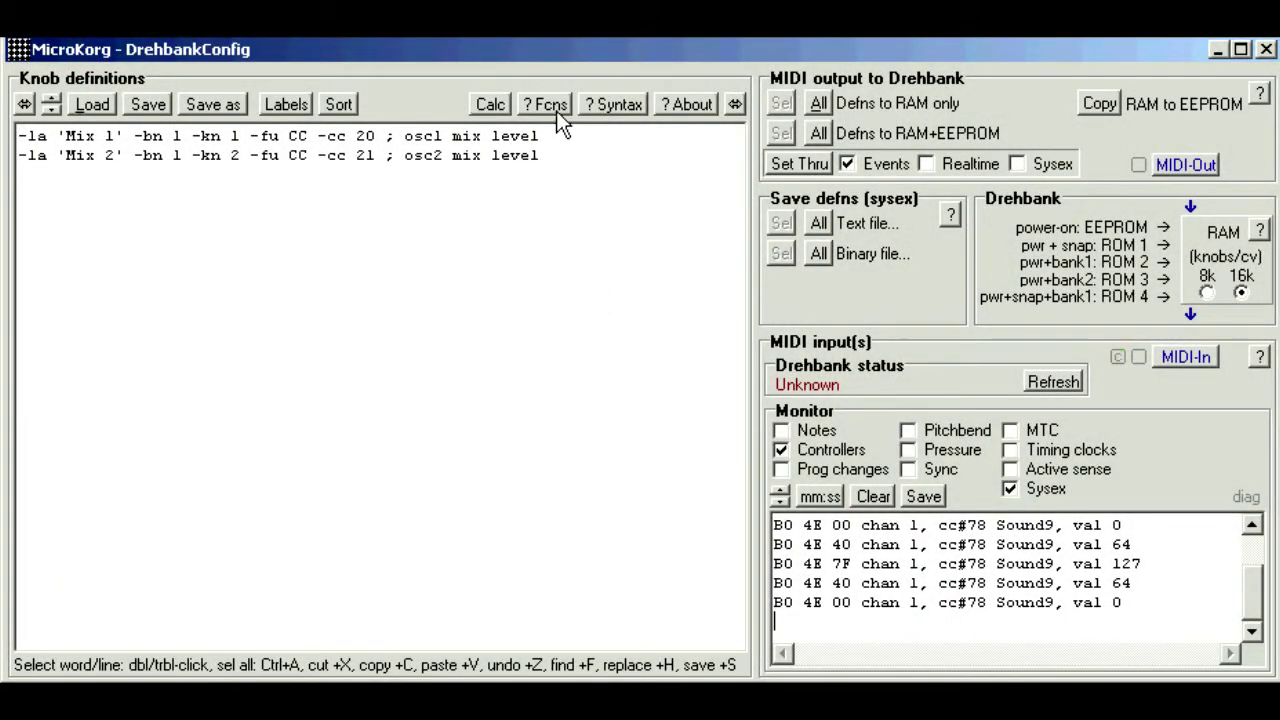
Open the Controller function help from the function reference and move it off the definitions.
click(548, 105)
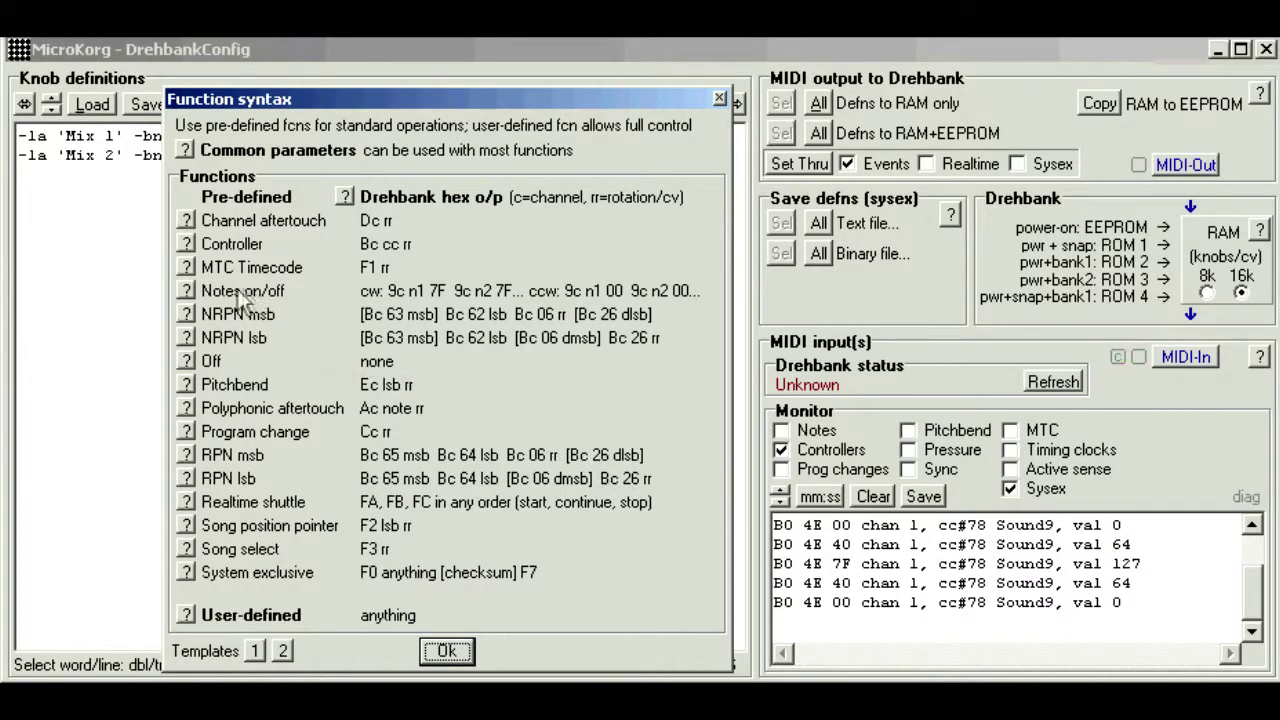
click(185, 245)
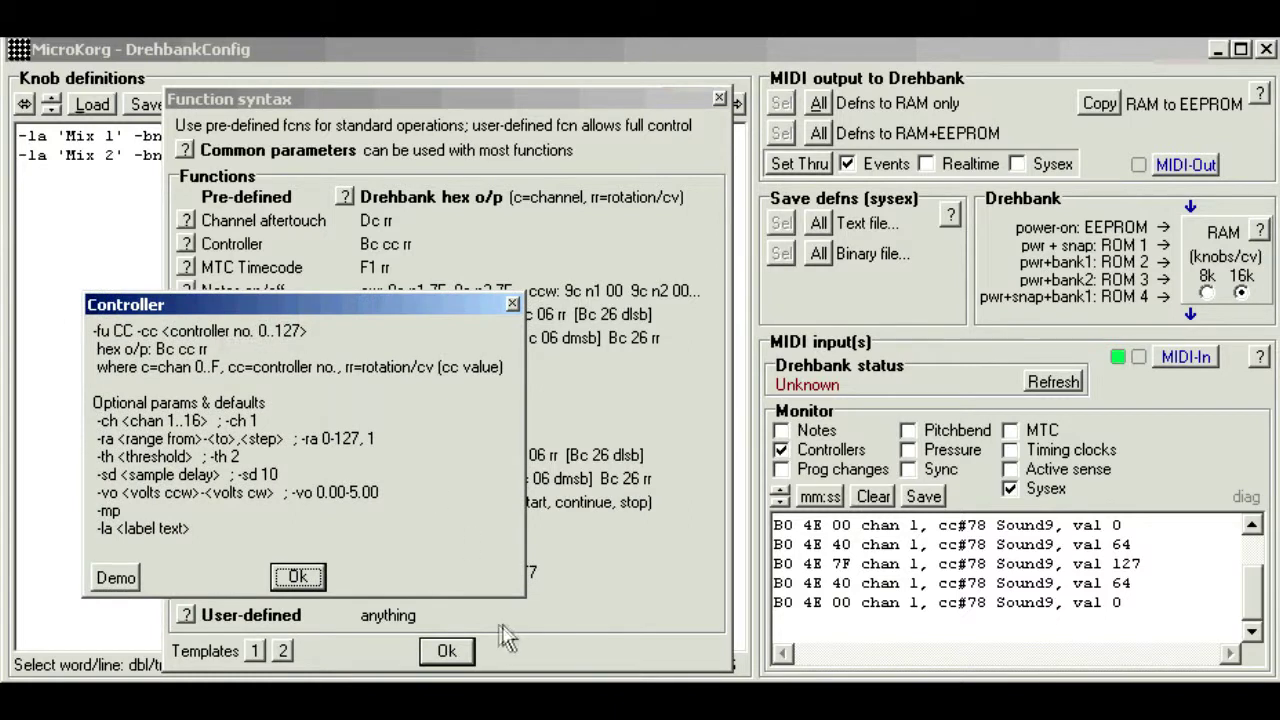
click(464, 648)
drag(396, 318, 481, 311)
Complete the third line with '-bn 1 -kn 3 -fu CC -cc 78 ; osc2 wave shape', fixing the typo.
click(606, 177)
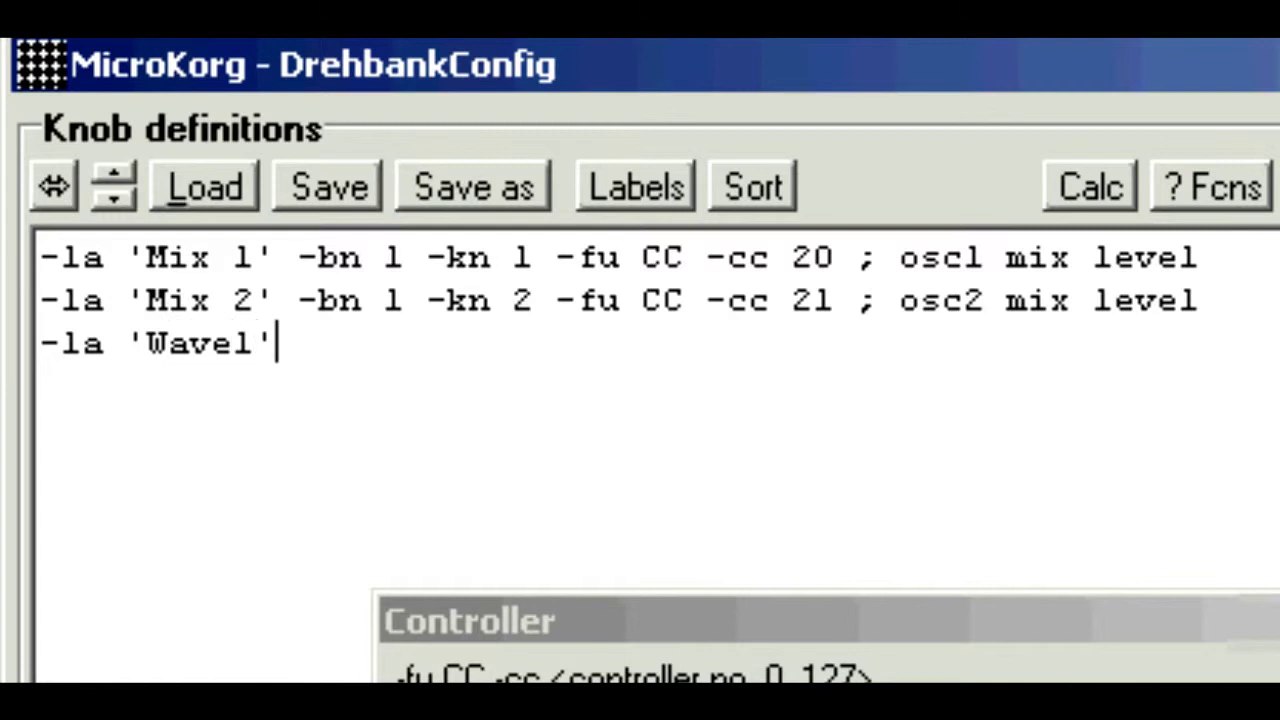
text(bn 1 -kn )
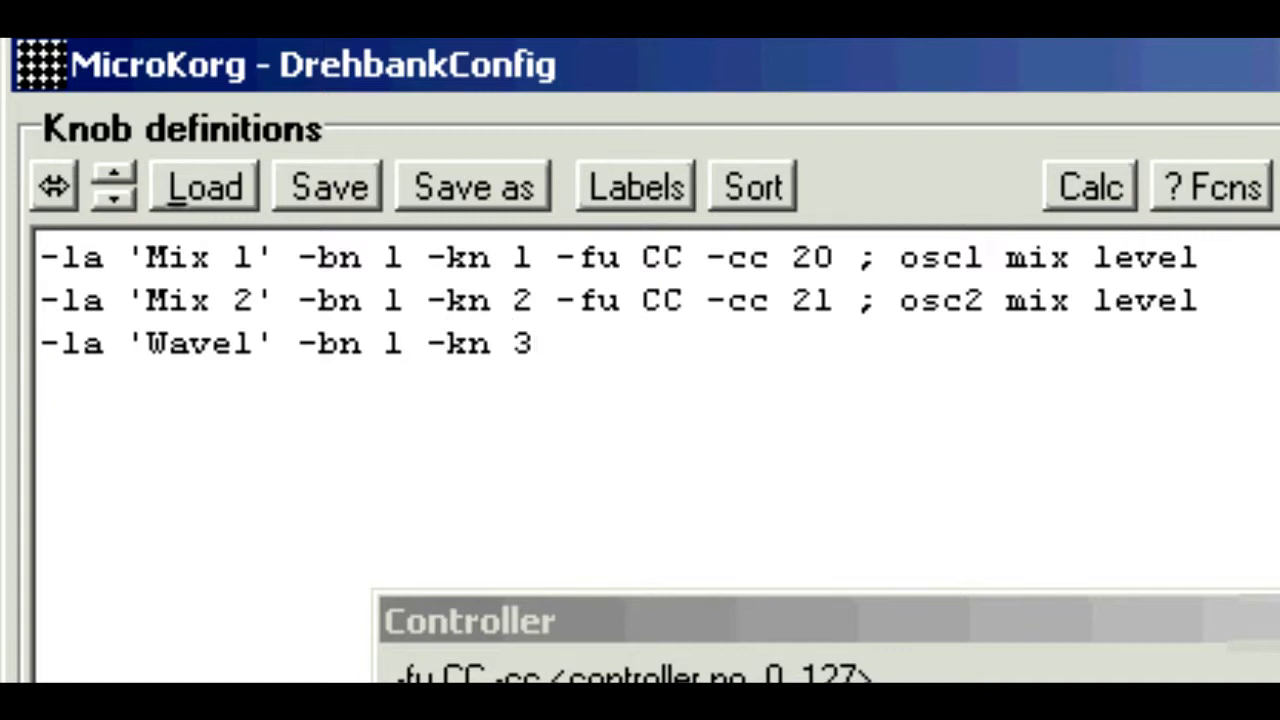
text(3 -fu CC -cc 78)
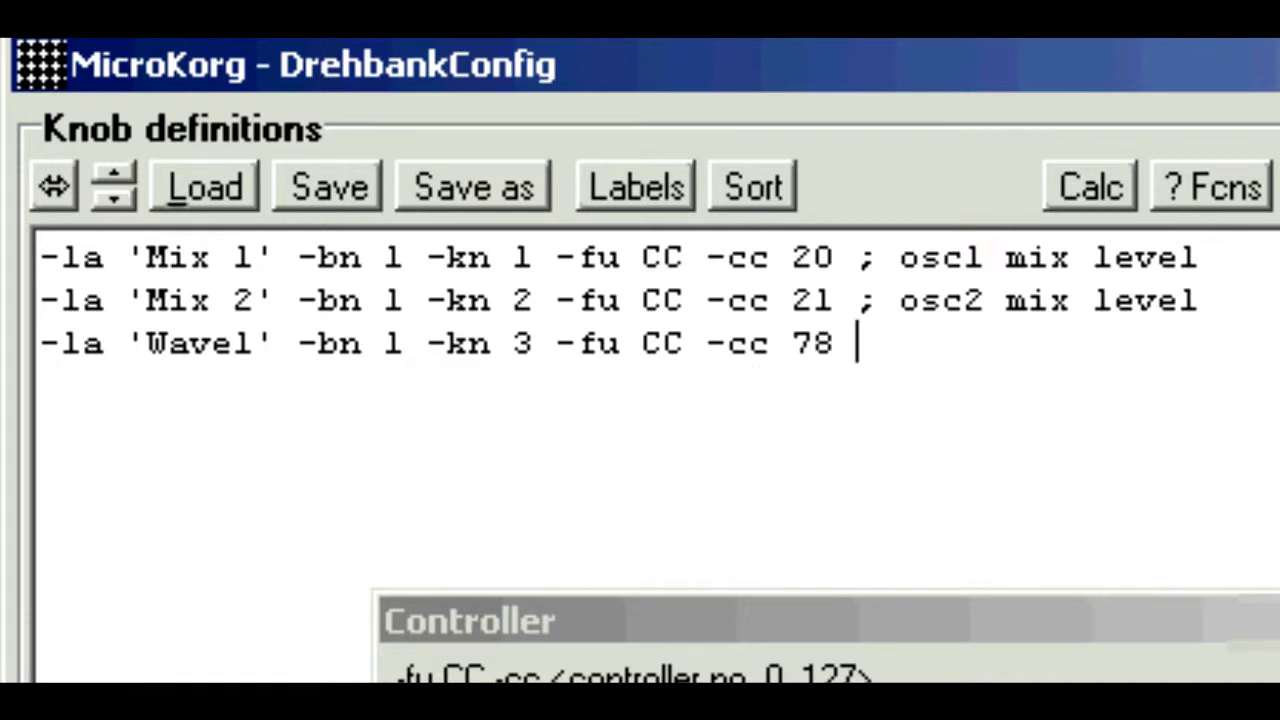
text( ; osc2 wave sahpe)
key(BackSpace)
key(BackSpace)
key(BackSpace)
key(BackSpace)
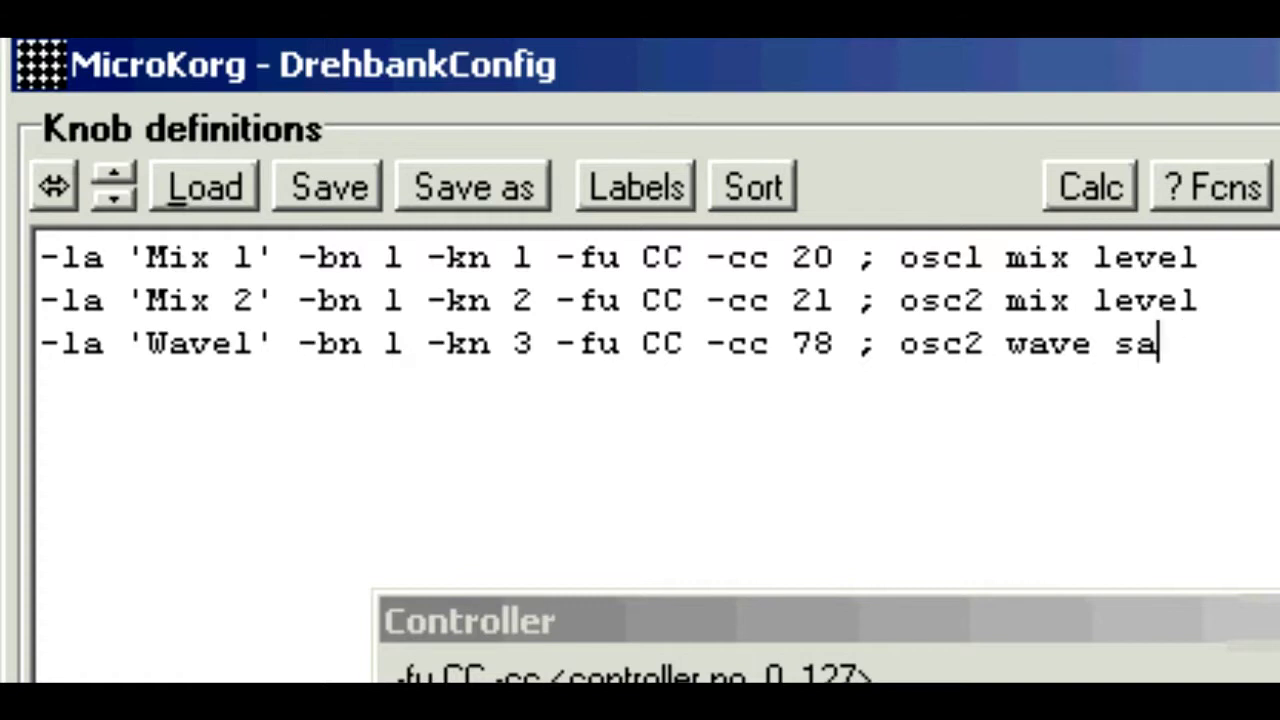
text(hape)
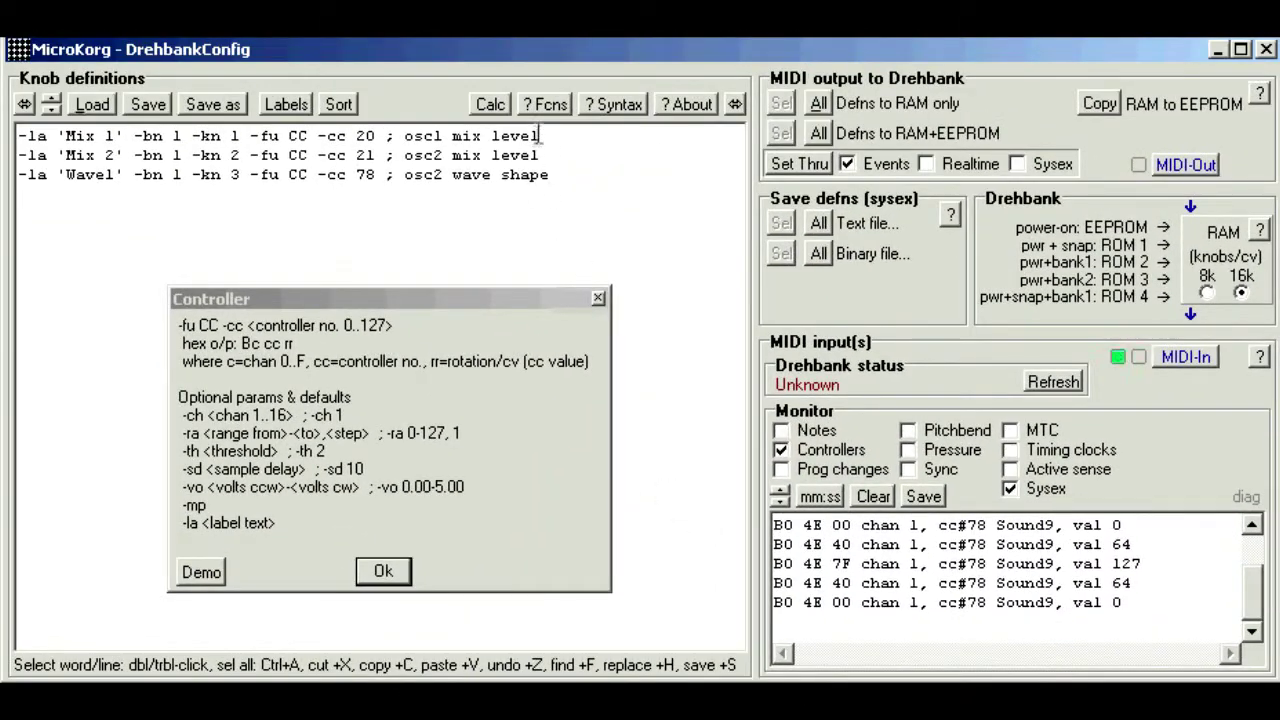
Open the User-defined function help from the function reference and drag it aside.
click(545, 104)
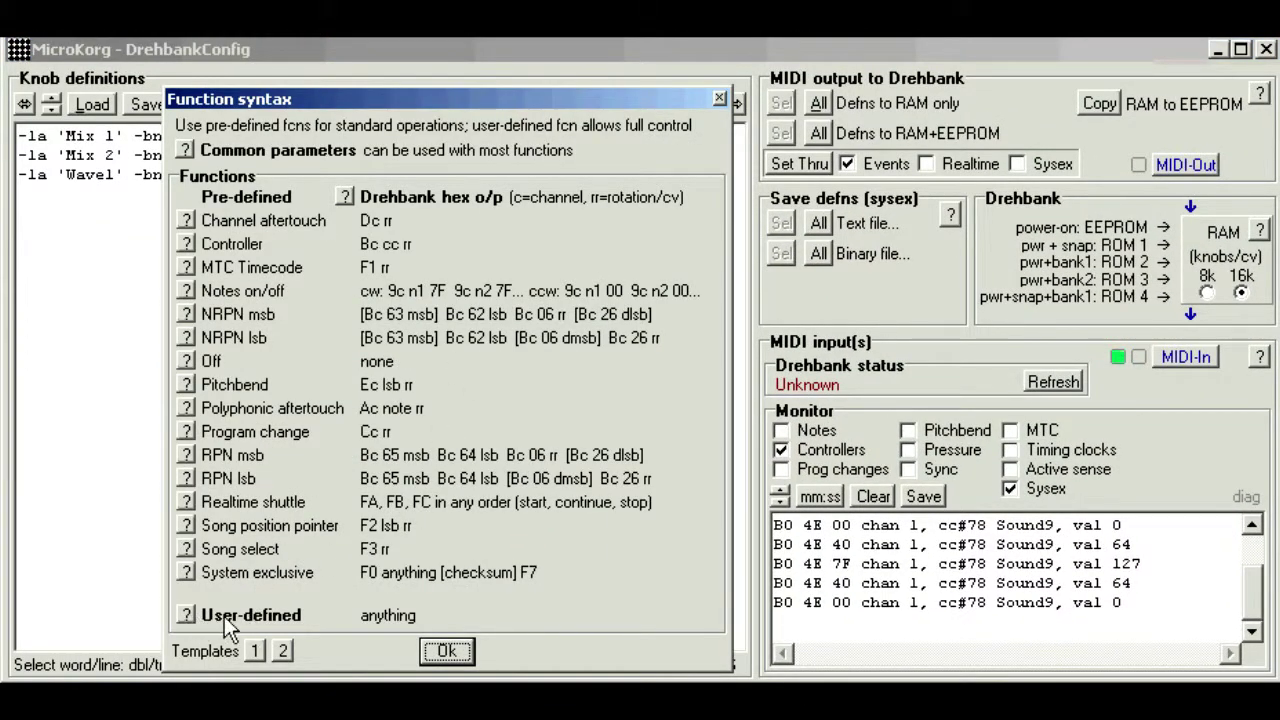
click(185, 620)
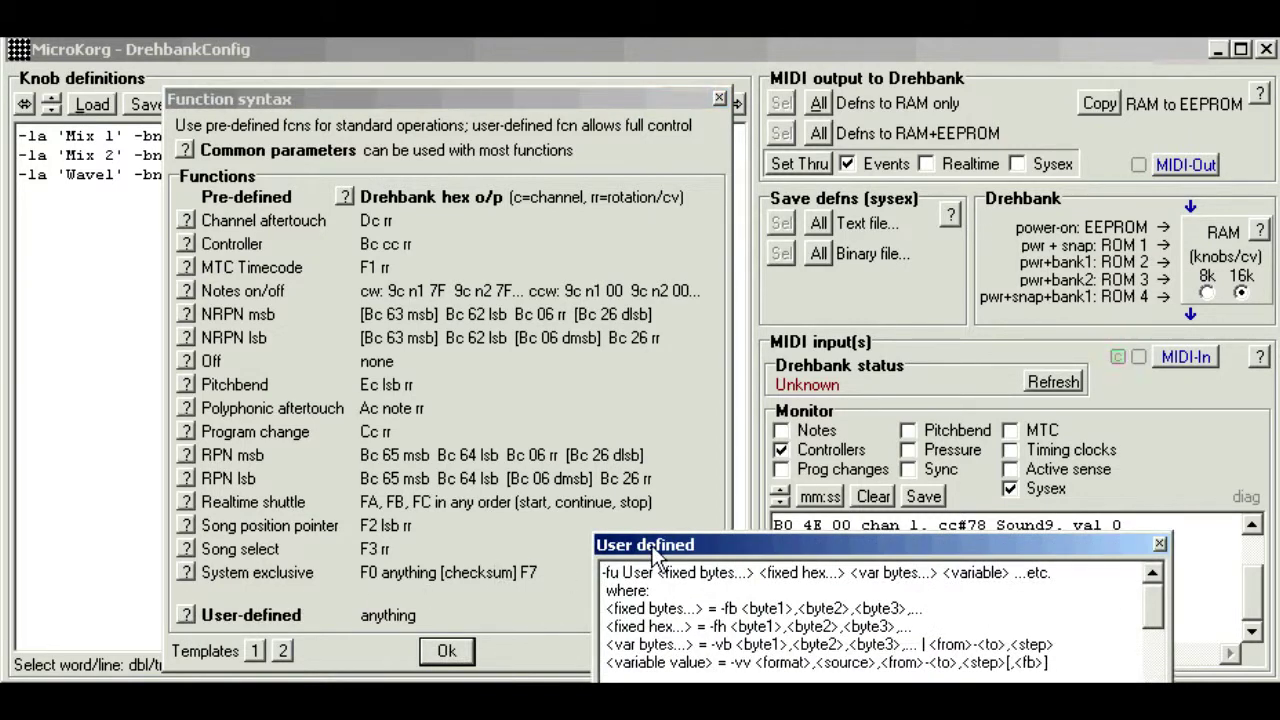
drag(658, 546, 208, 202)
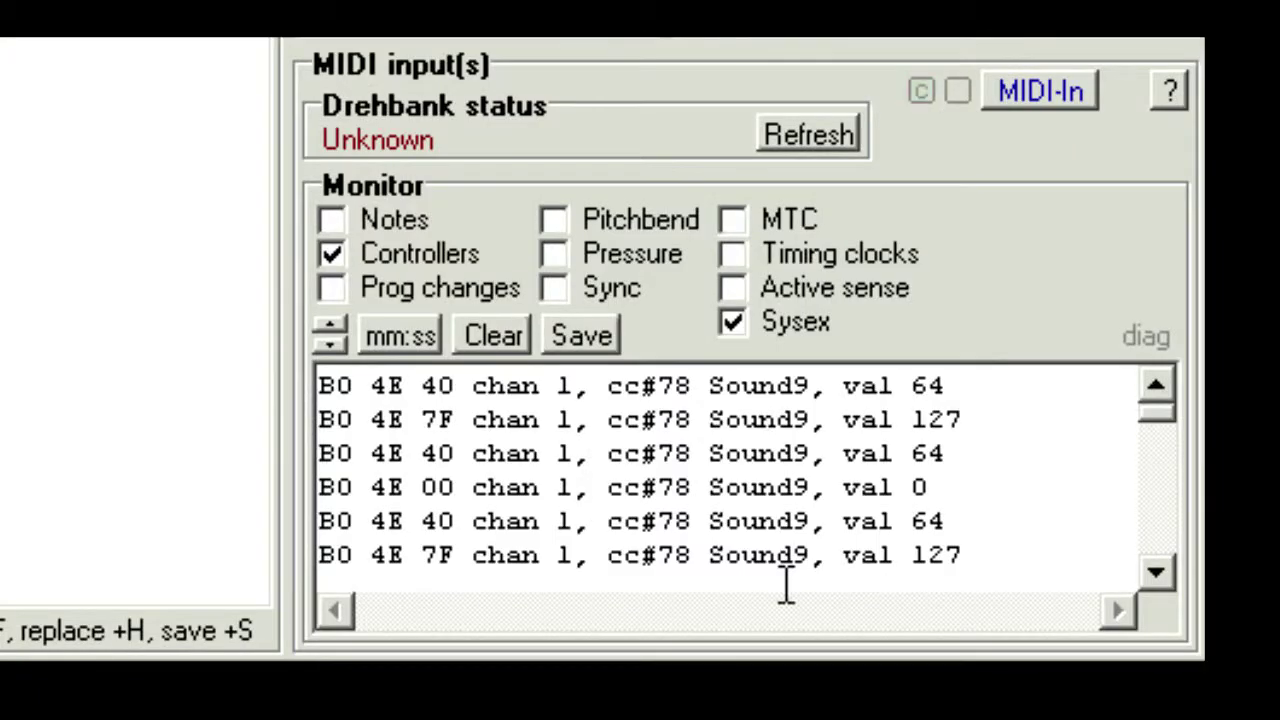
Empty the MIDI monitor log, then empty it again before the fine-tune CC 19 messages arrive.
click(493, 335)
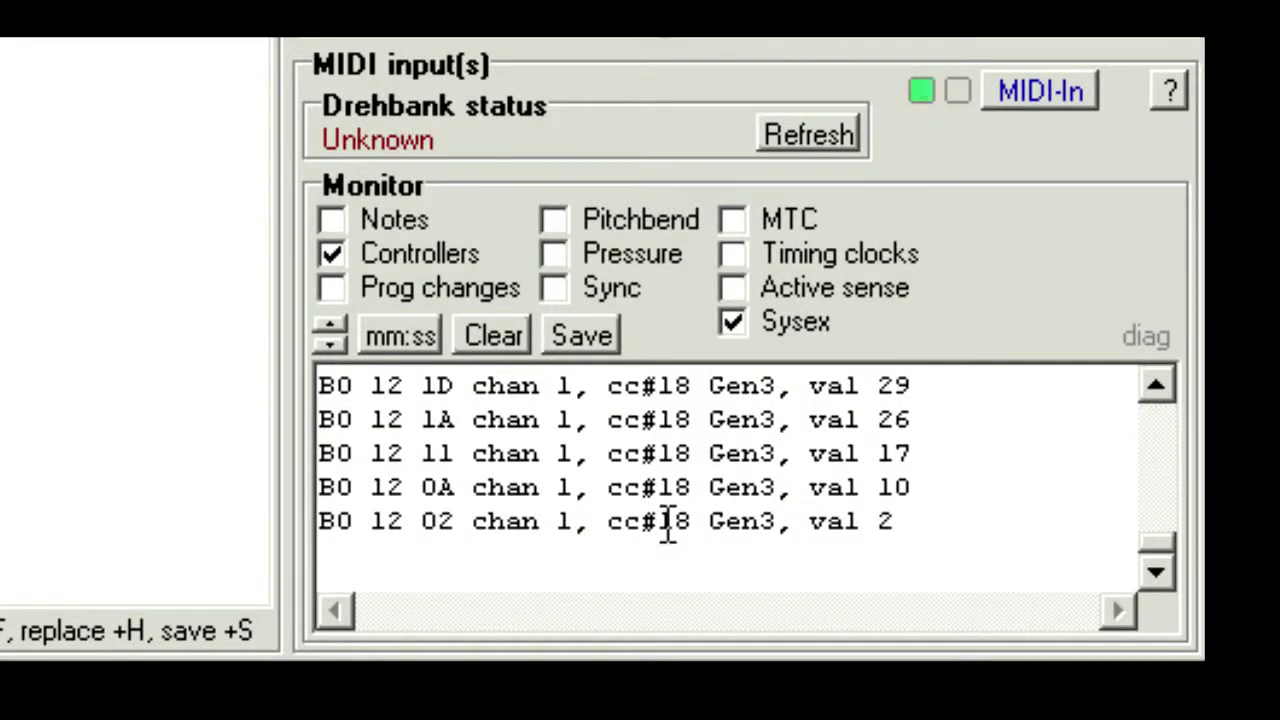
mouse_move(1157, 549)
mouse_down()
mouse_move(1156, 465)
mouse_move(1157, 567)
mouse_up()
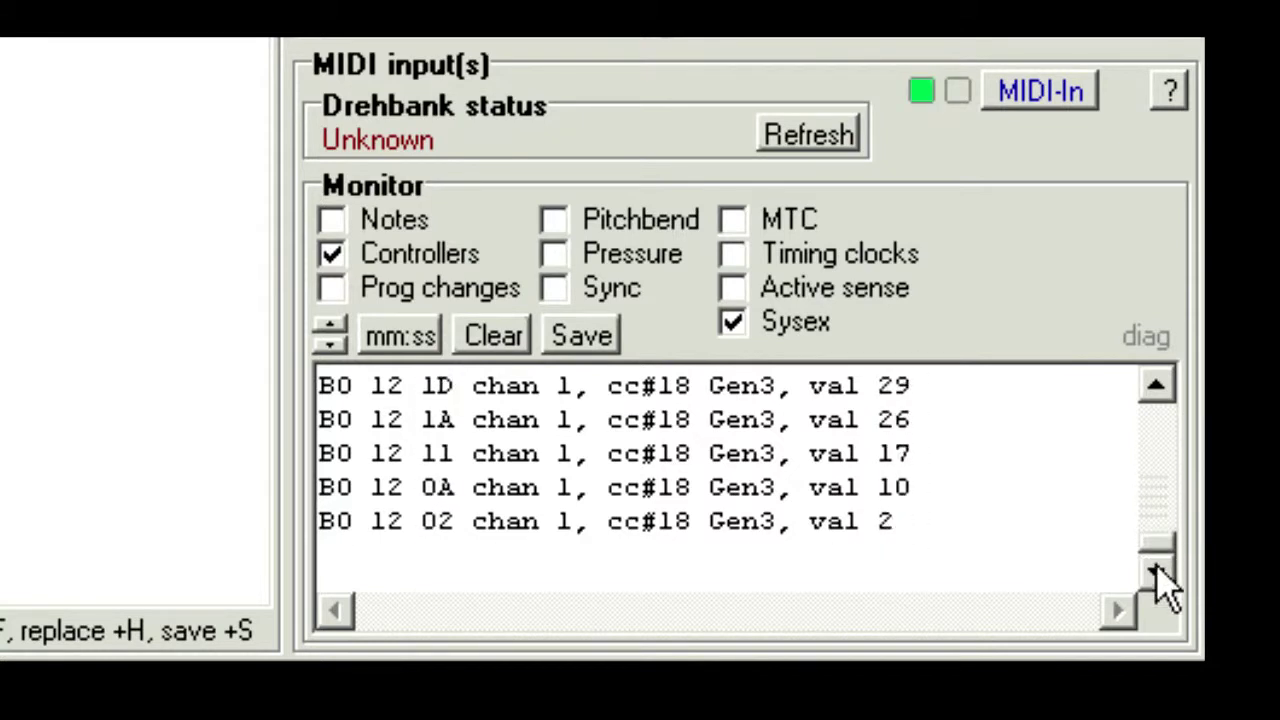
click(498, 340)
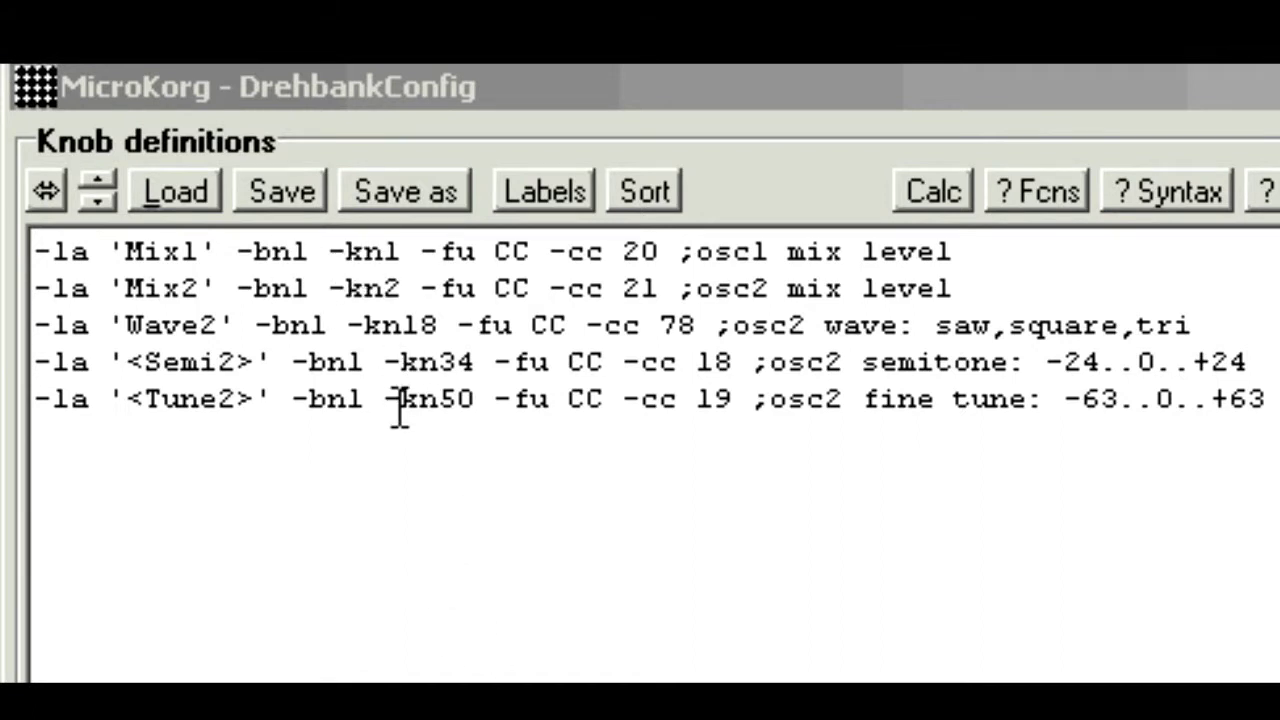
Open the Knob labels grid showing Mix1, Mix2, Wave2, <Semi2> and <Tune2> on Bank 1.
click(550, 200)
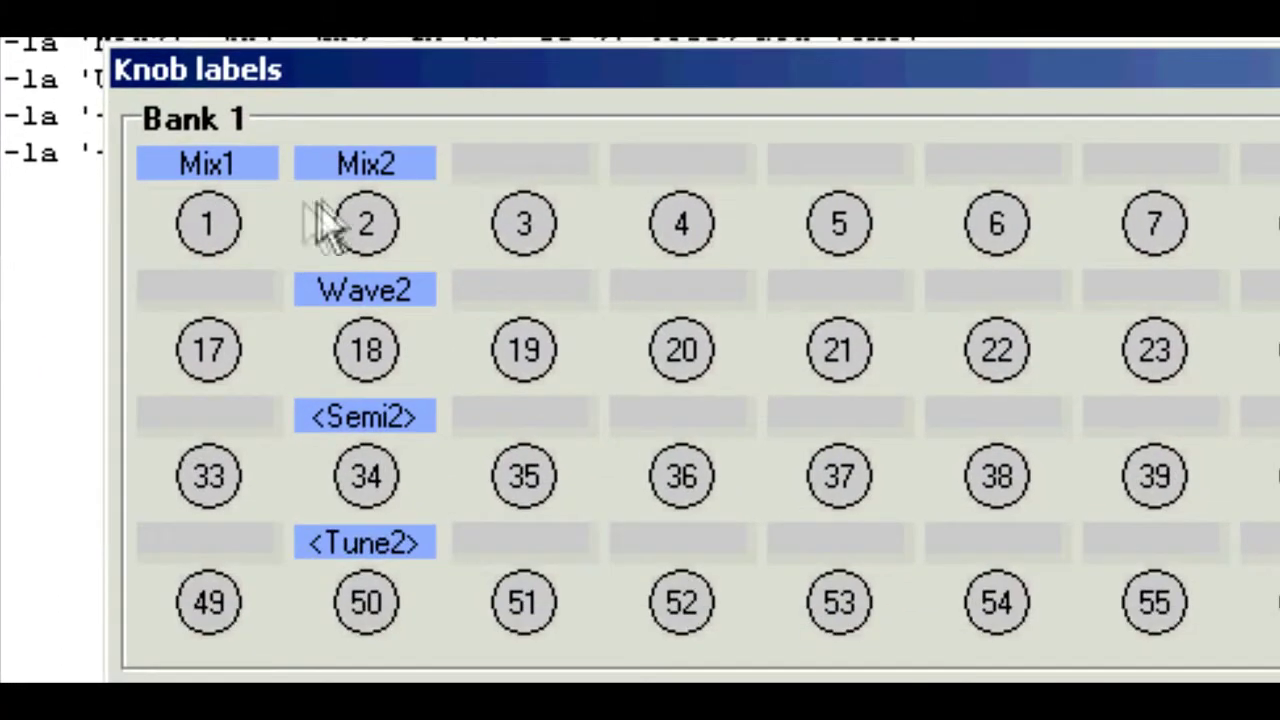